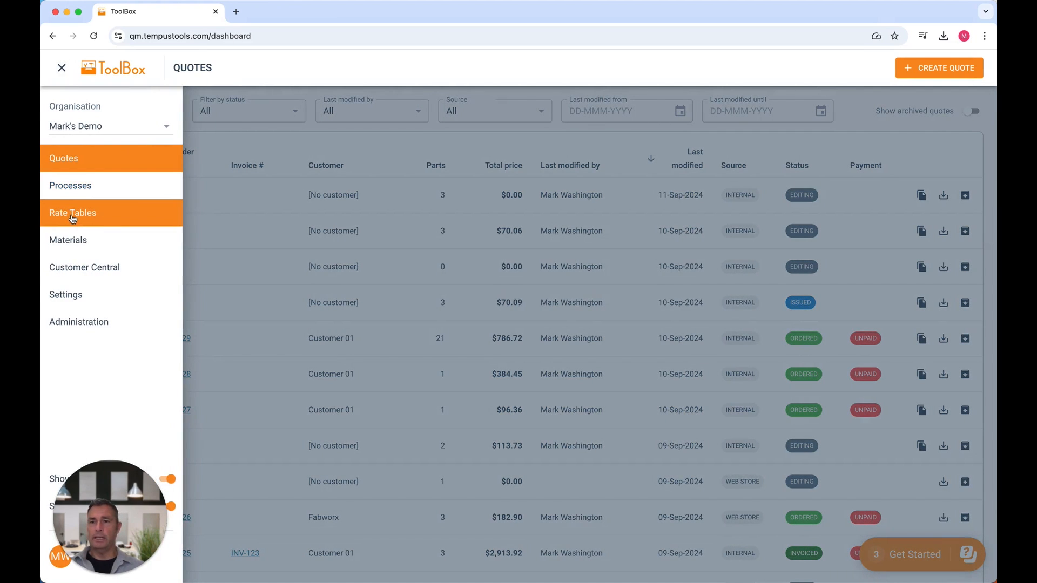
Open the Laser 6KW Stainless Steel rate table and examine the fine cutting and small holes limit values of the 6 mm thickness
left_click(75, 214)
scroll(344, 253, "down", 10)
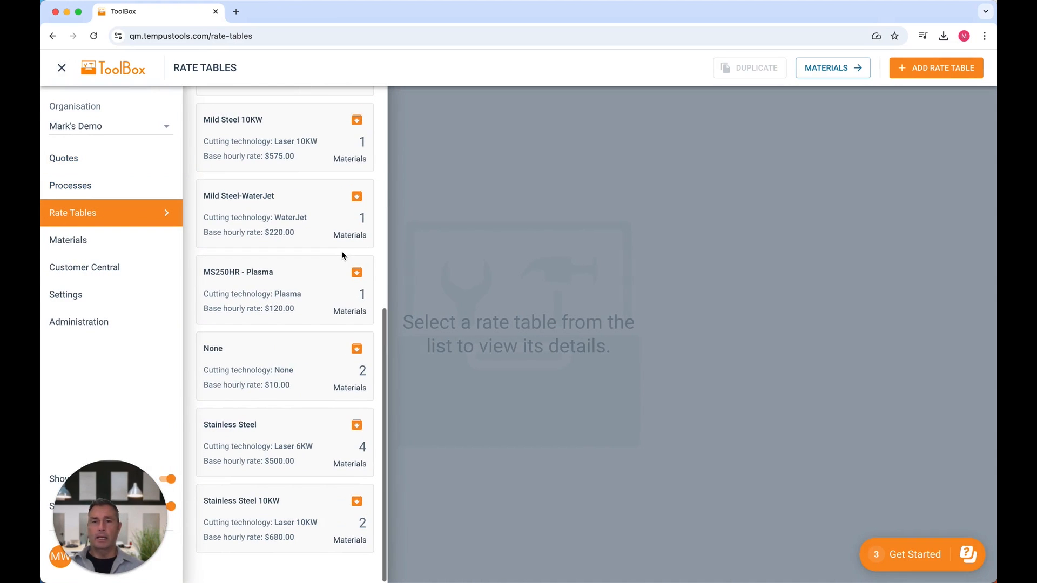
left_click(262, 442)
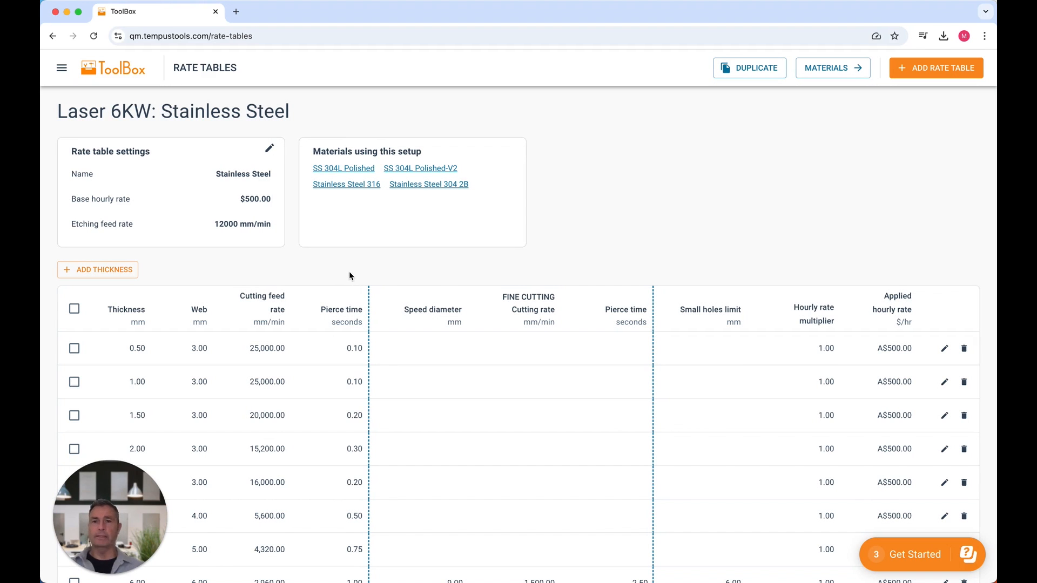
scroll(158, 396, "down", 4)
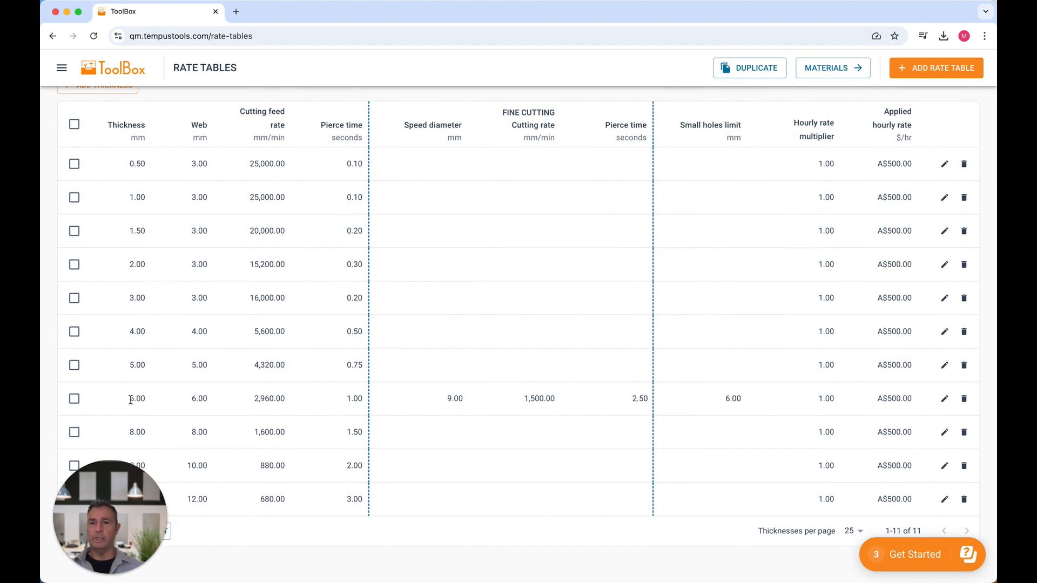
left_click_drag(130, 400, 148, 404)
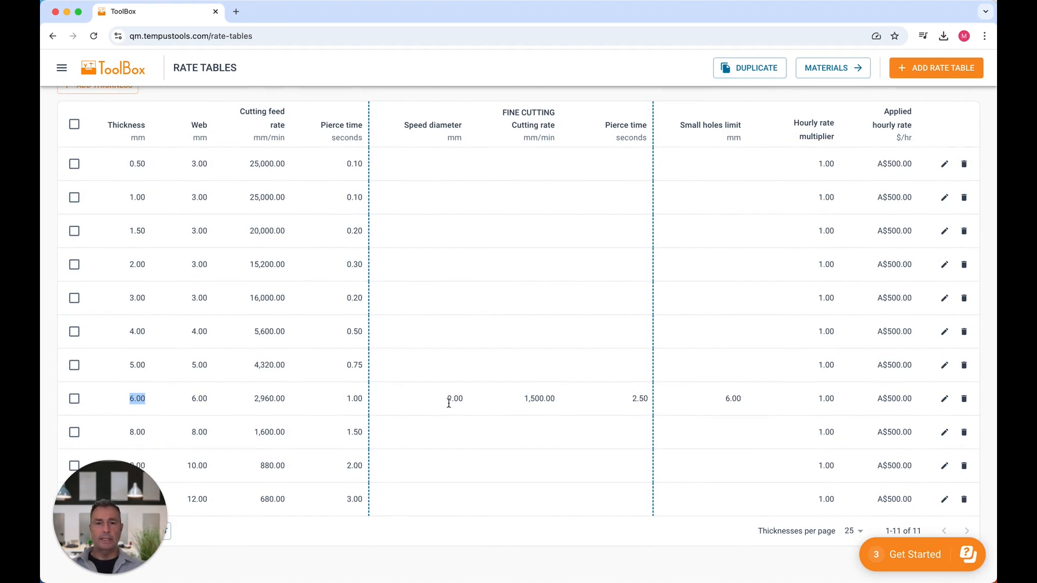
left_click_drag(448, 402, 750, 404)
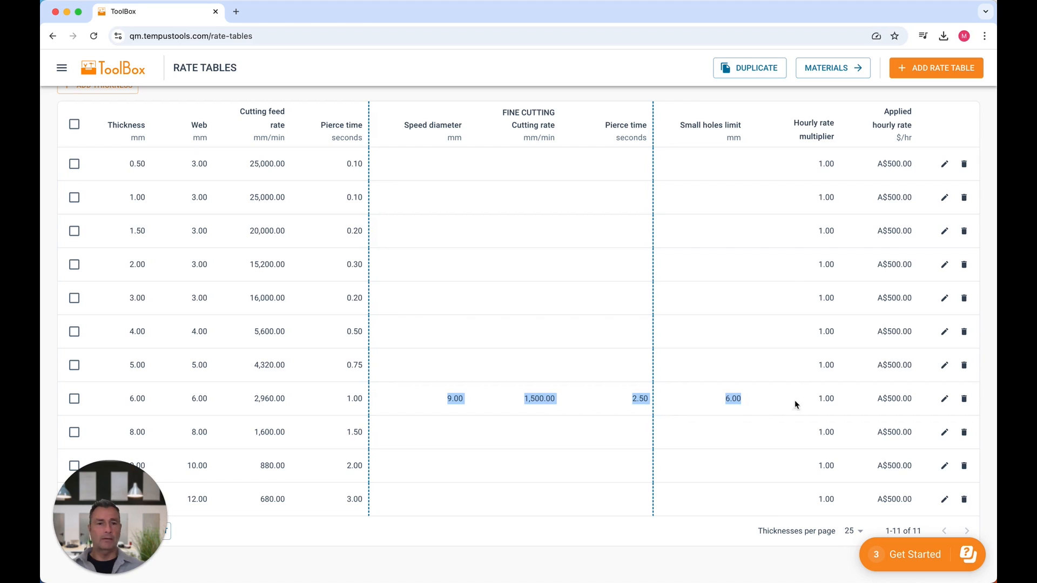
Review the 6 mm thickness's fine speed diameter, cutting rates and small holes limit in its edit form, and close the form without changes
left_click(945, 399)
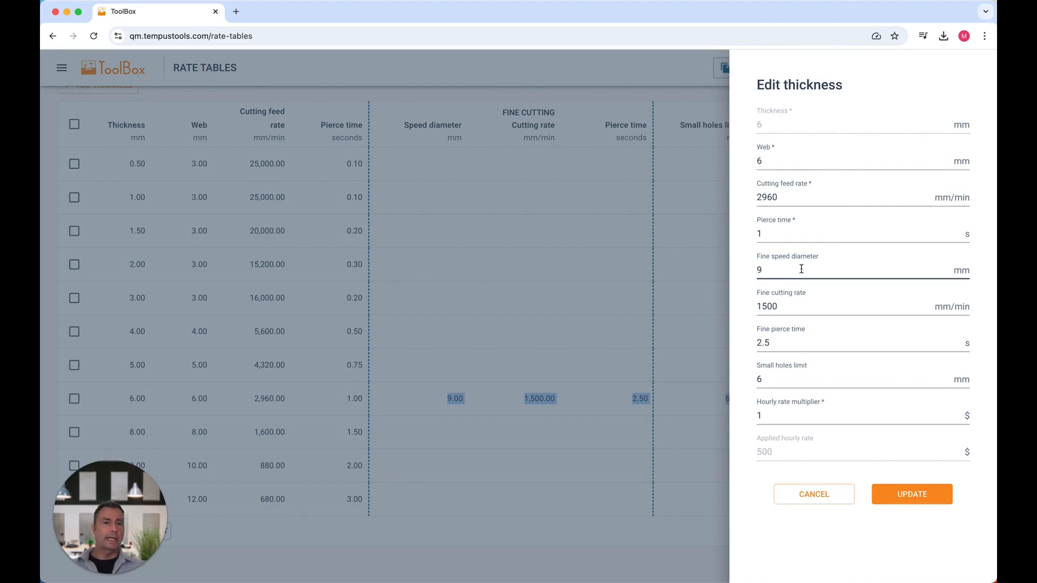
left_click_drag(780, 270, 755, 271)
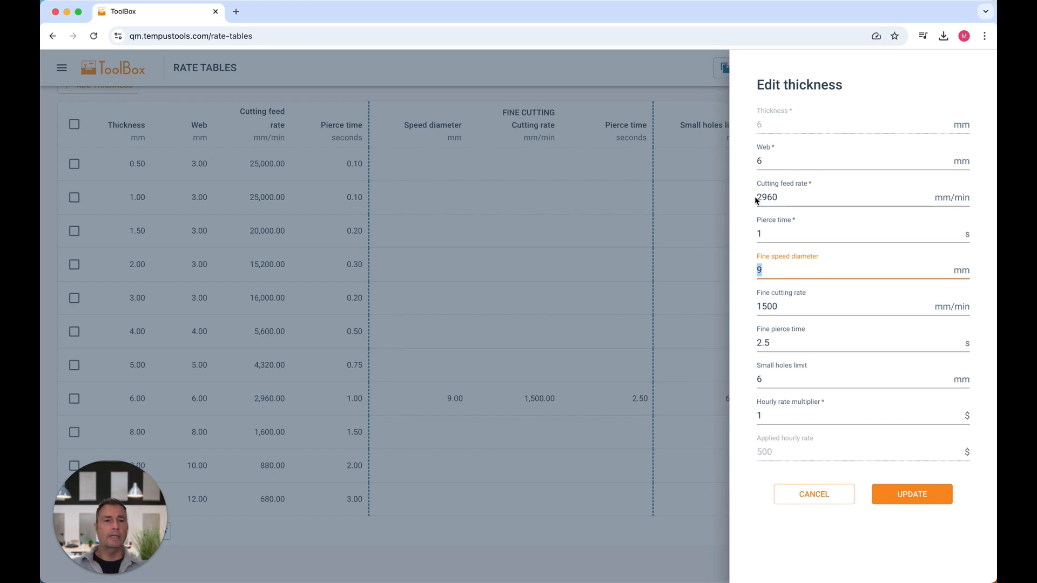
left_click_drag(755, 198, 784, 198)
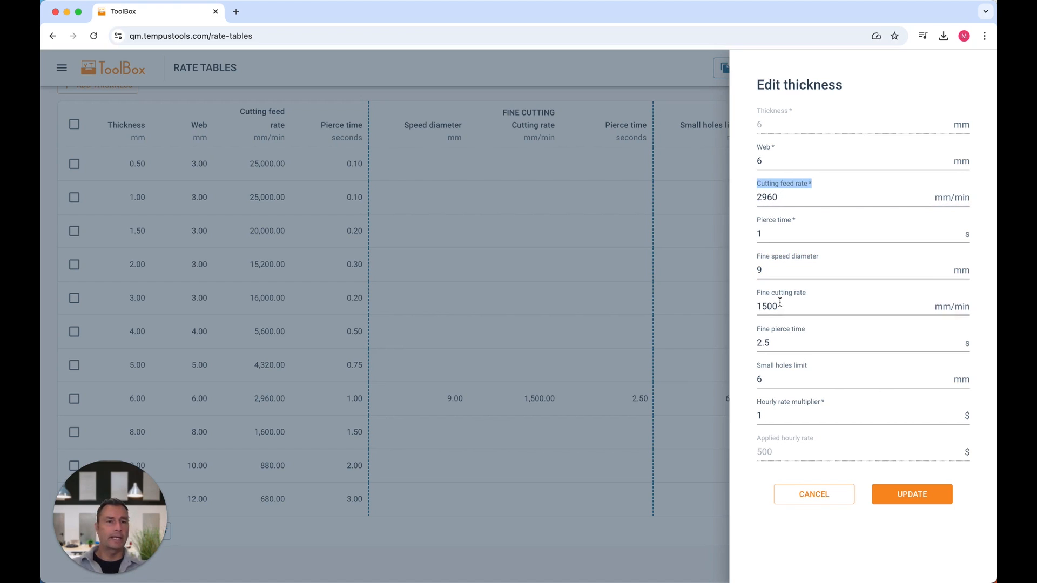
left_click_drag(781, 305, 745, 307)
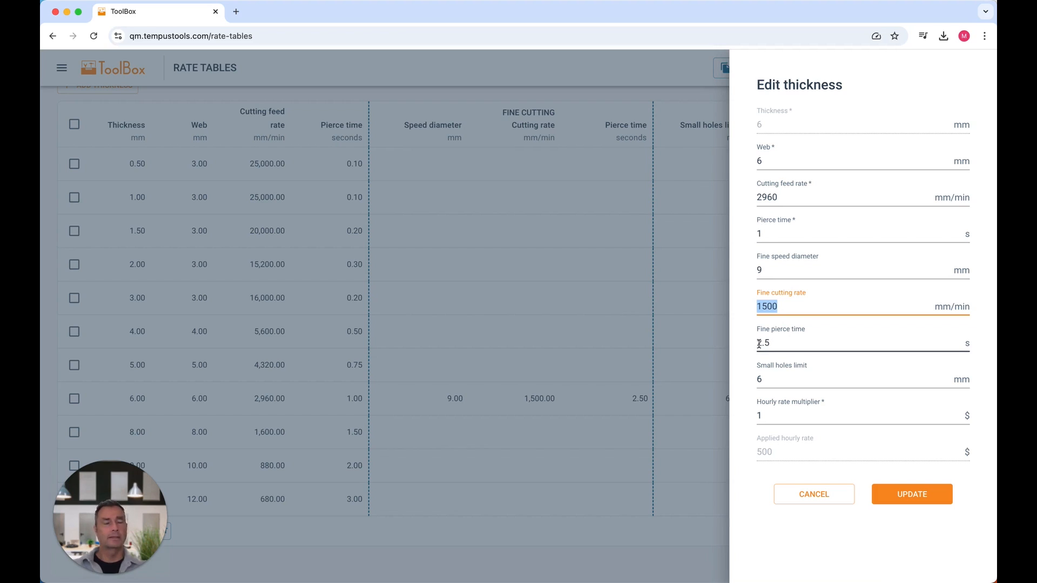
left_click_drag(758, 366, 812, 369)
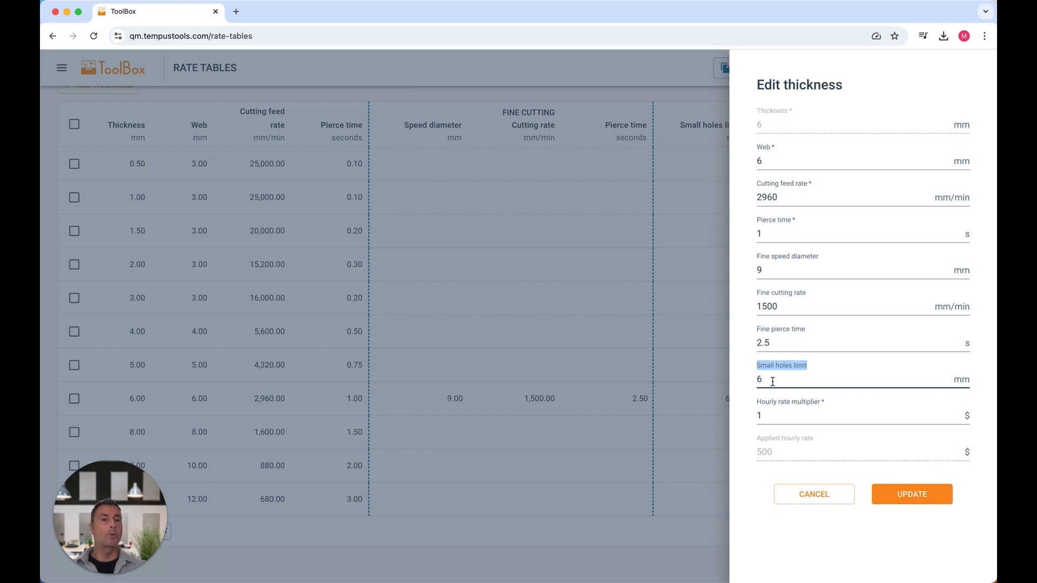
left_click(813, 493)
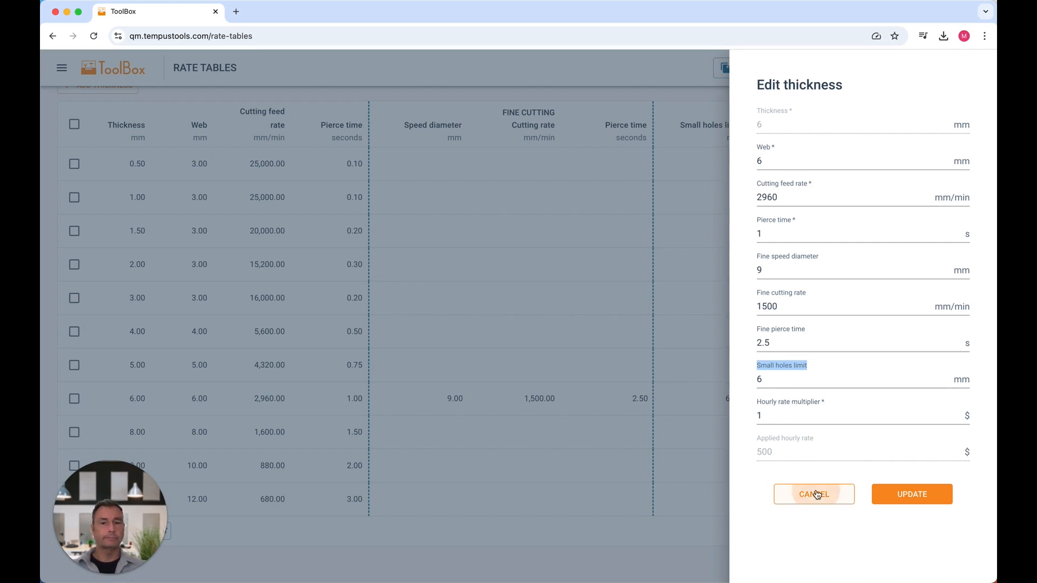
Export the Laser 6KW Stainless Steel rate table's thickness rates to a CSV file
scroll(256, 424, "down", 1)
left_click_drag(117, 469, 138, 193)
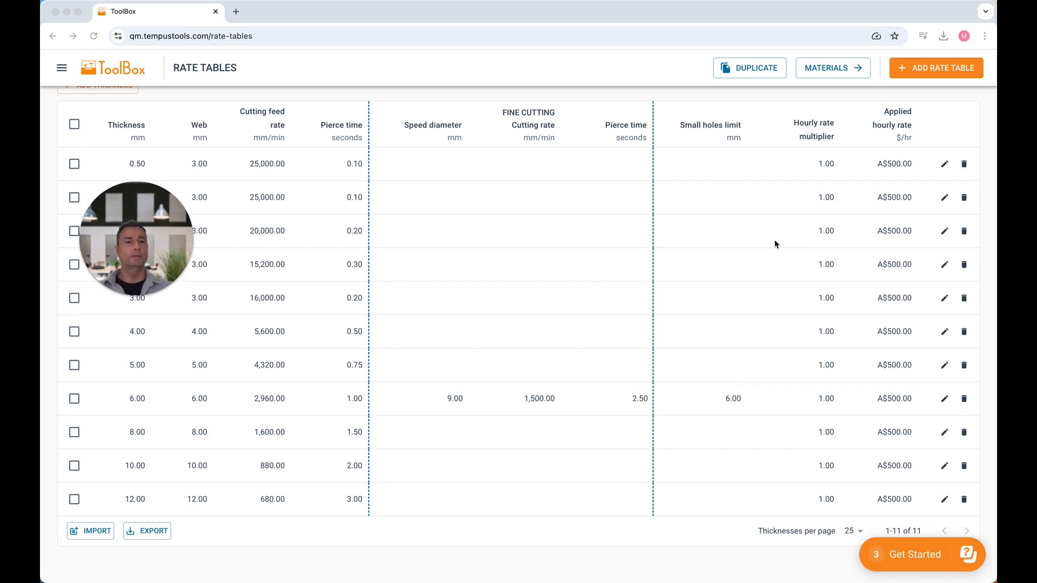
left_click(152, 533)
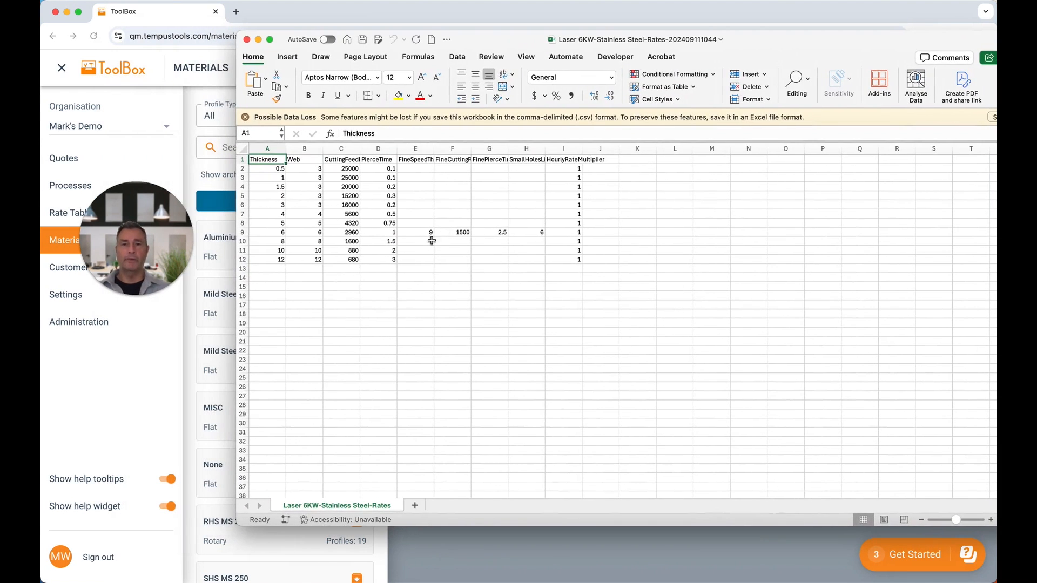
In the exported CSV in Excel, give the 8 mm row fine speed threshold 10, fine cutting rate 800, fine pierce time 3 and small holes limit 8, and save
left_click(429, 241)
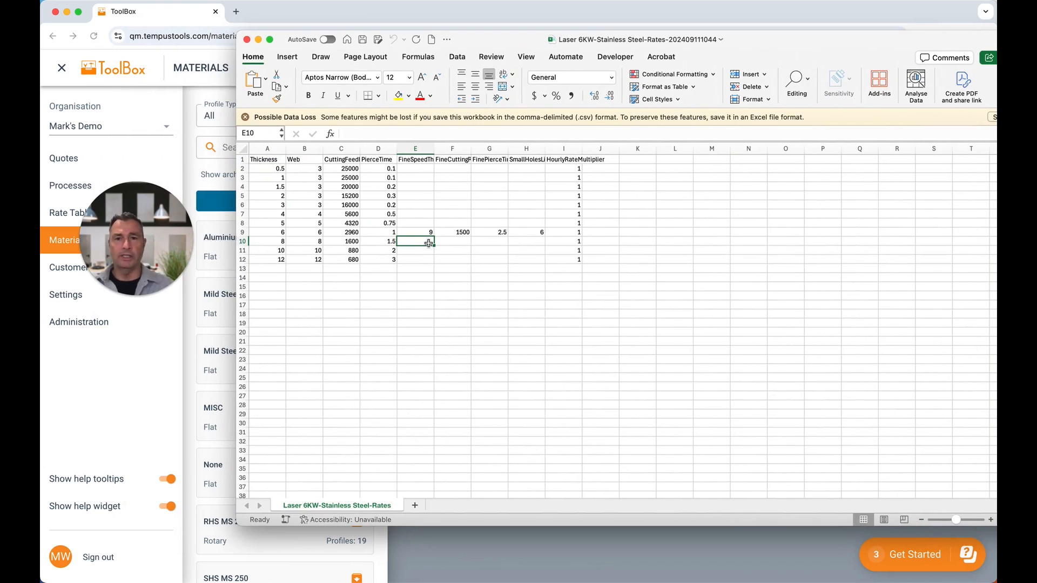
type("10")
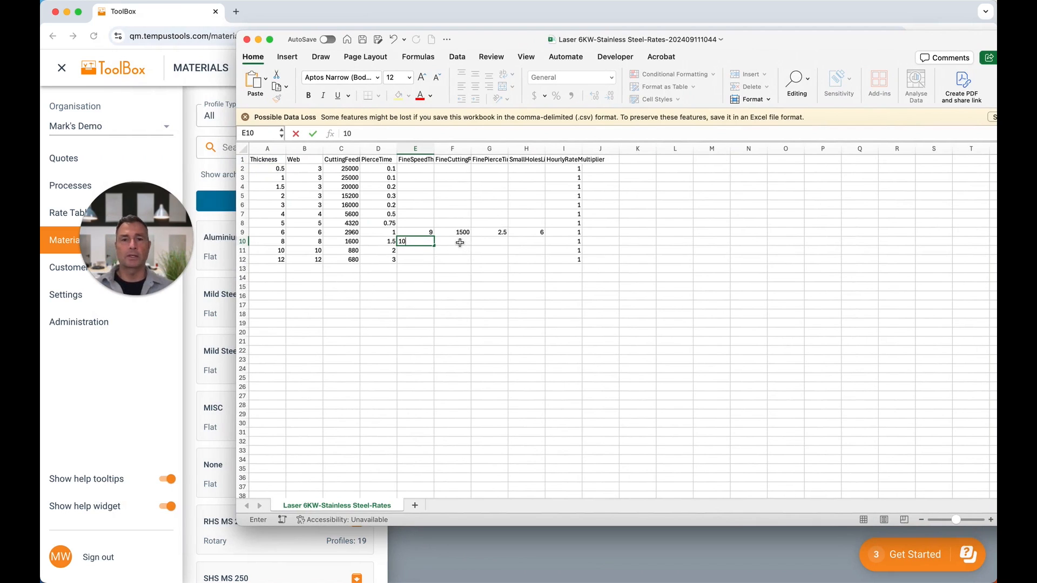
left_click(459, 242)
type("800")
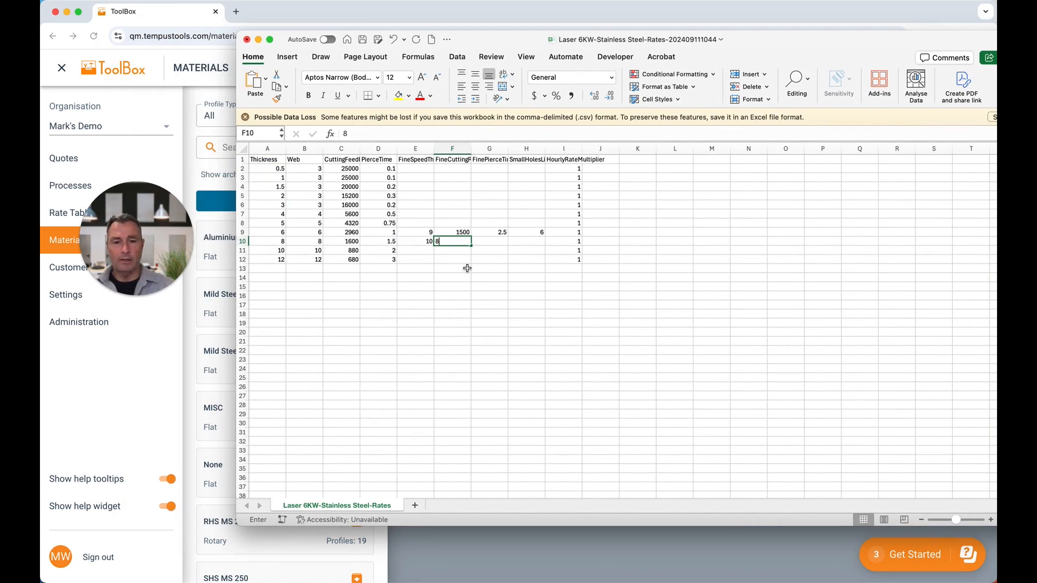
left_click(487, 242)
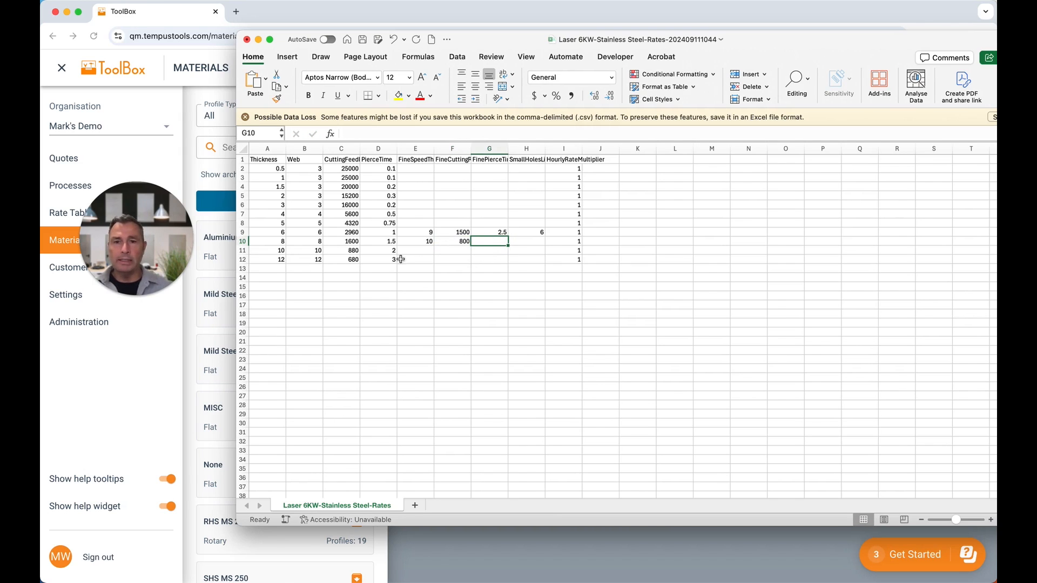
type("3")
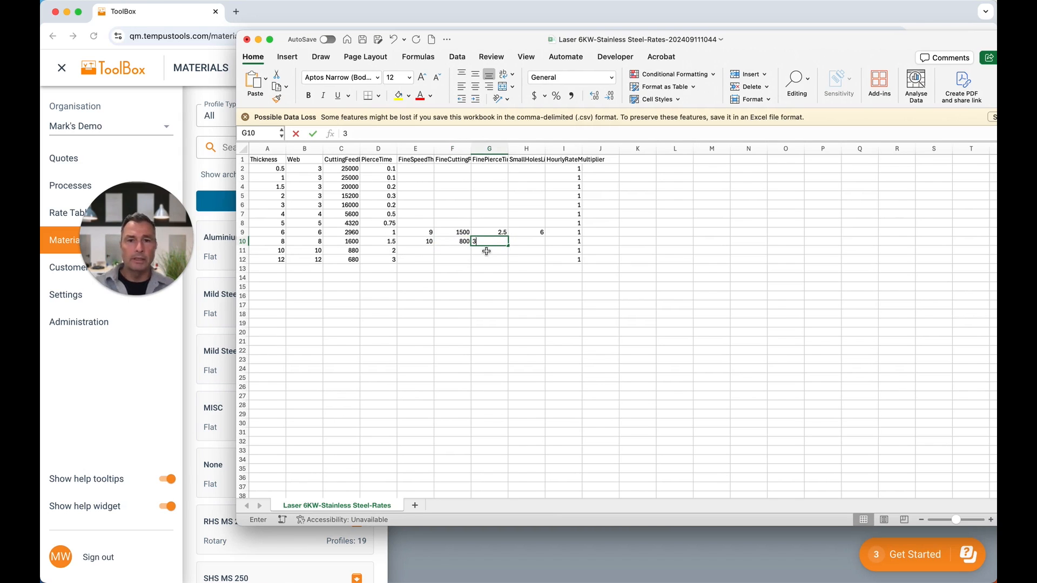
key("Tab")
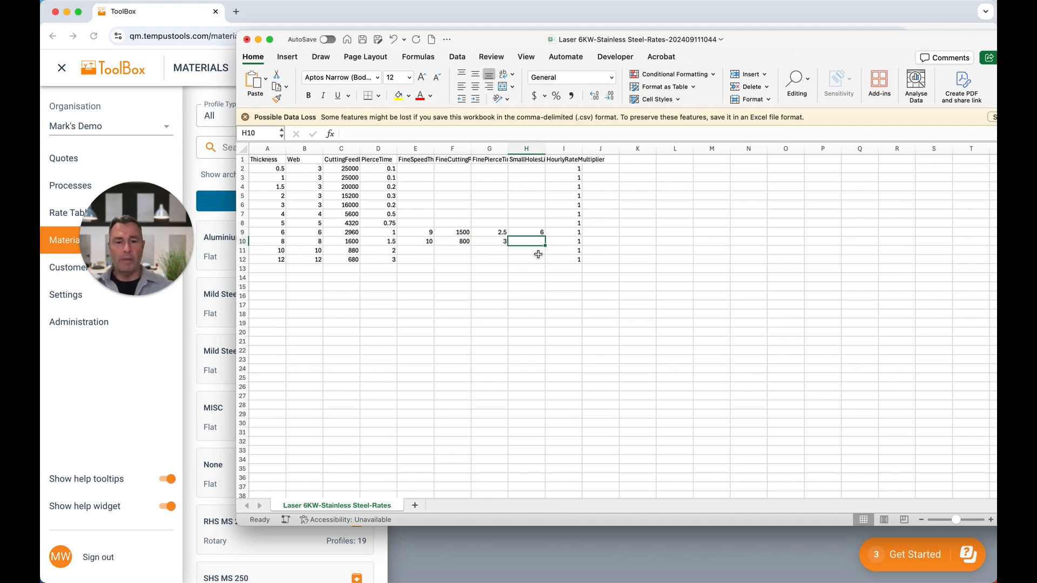
type("8")
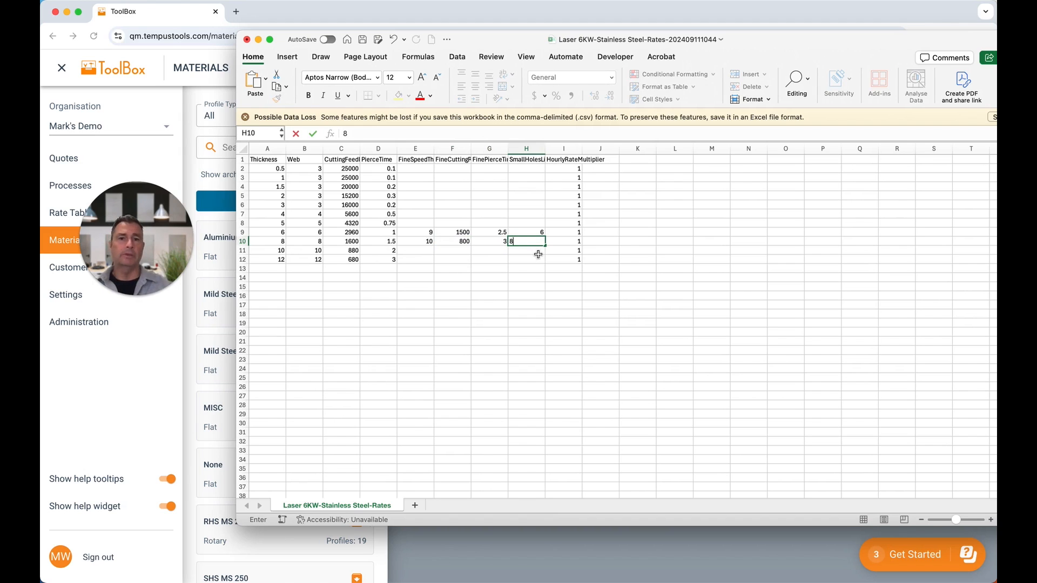
left_click(548, 304)
key("super+s")
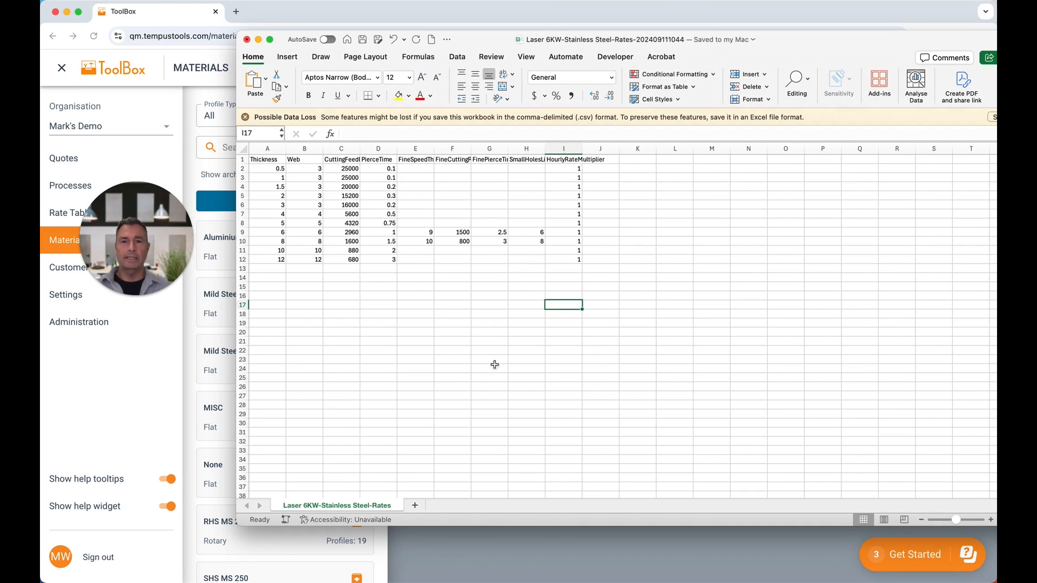
Switch back to ToolBox in the browser and reopen the Laser 6KW Stainless Steel rate table
left_click(199, 525)
scroll(269, 506, "down", 5)
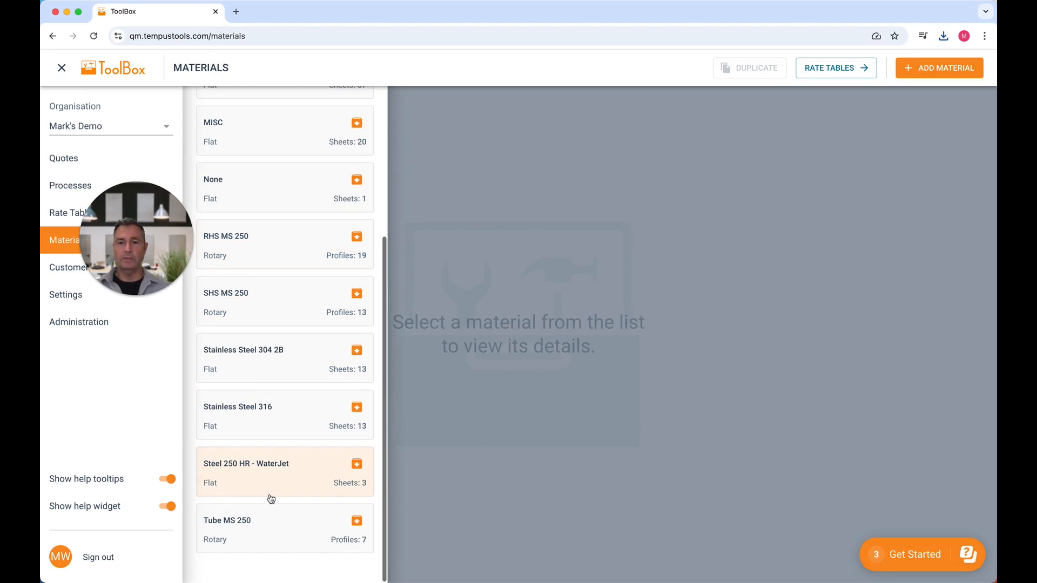
left_click(54, 212)
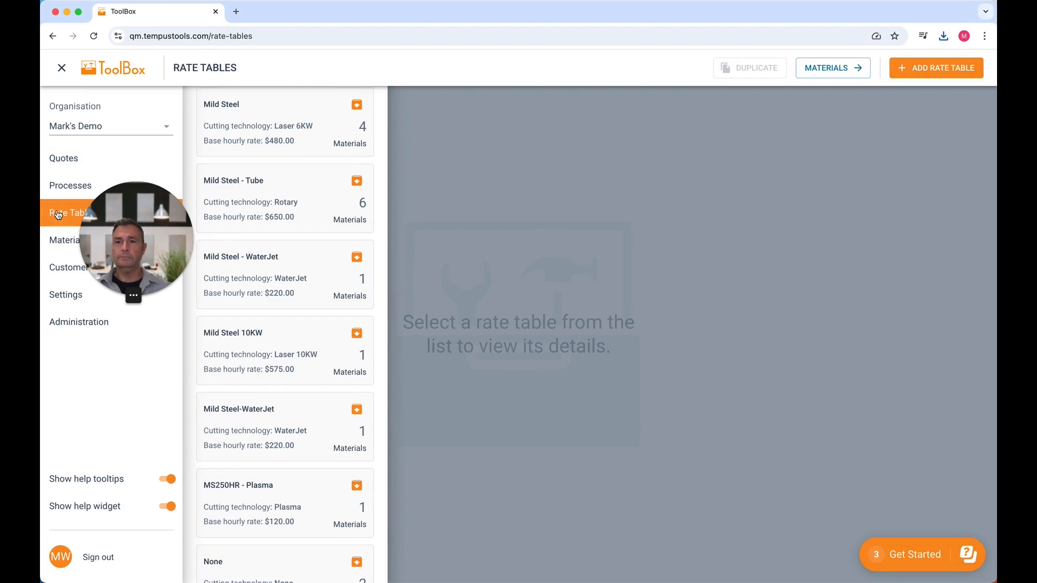
scroll(260, 475, "down", 4)
scroll(261, 465, "down", 1)
left_click(262, 425)
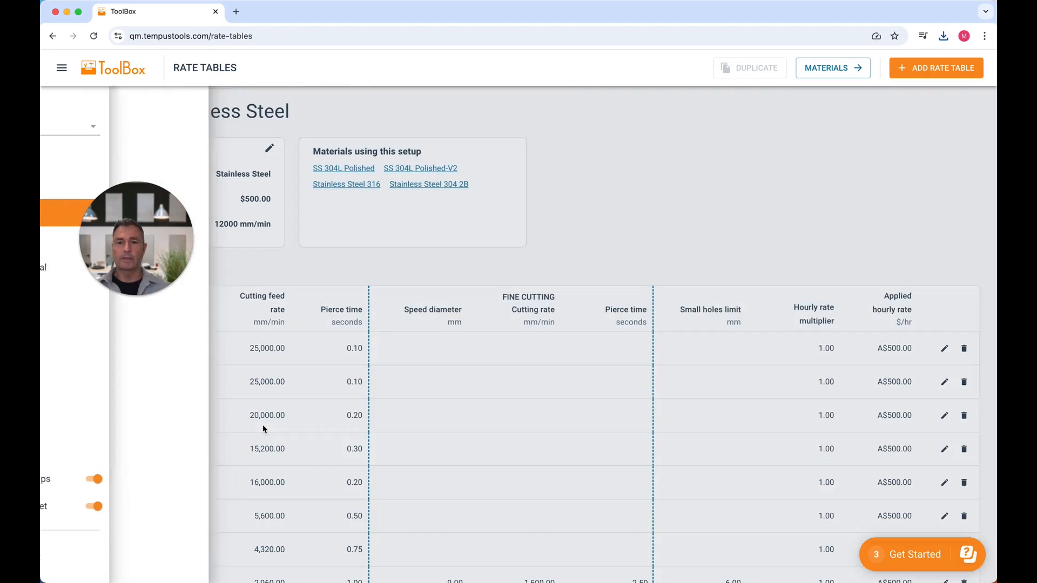
Import the edited Stainless Steel rates CSV file into the rate table
scroll(356, 329, "down", 3)
scroll(365, 326, "down", 2)
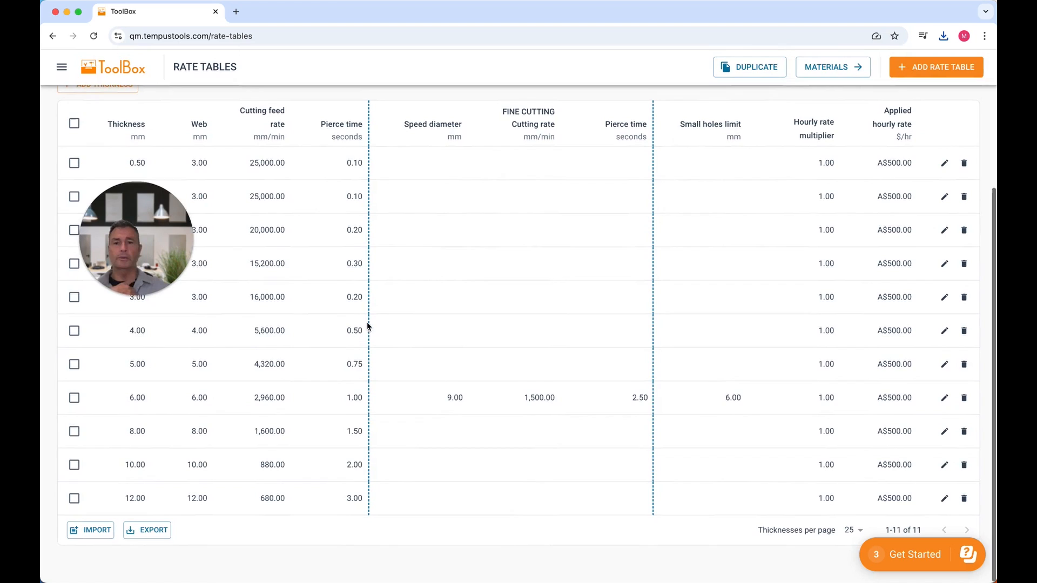
left_click(93, 531)
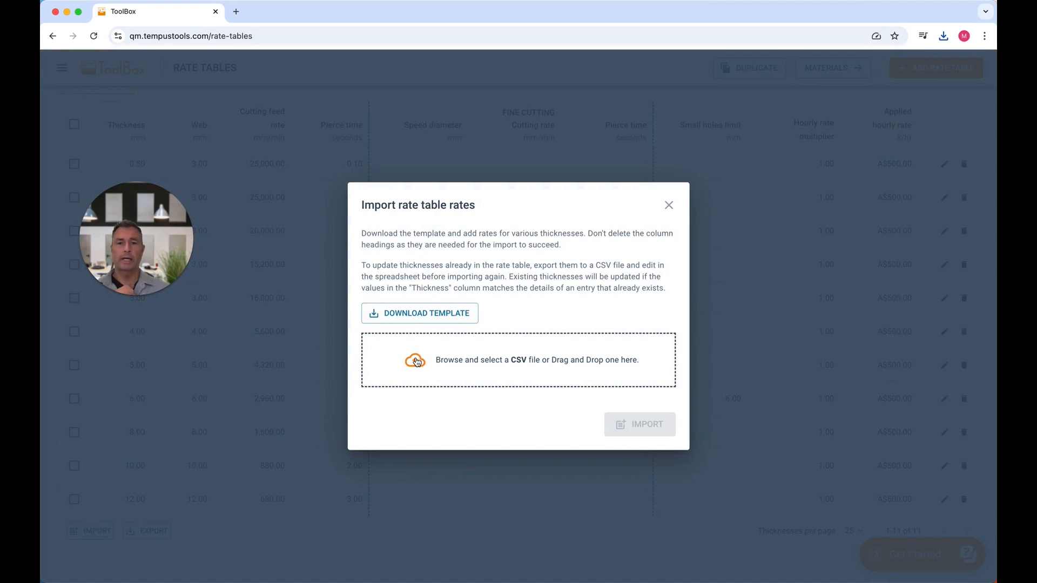
left_click(416, 362)
double_click(280, 127)
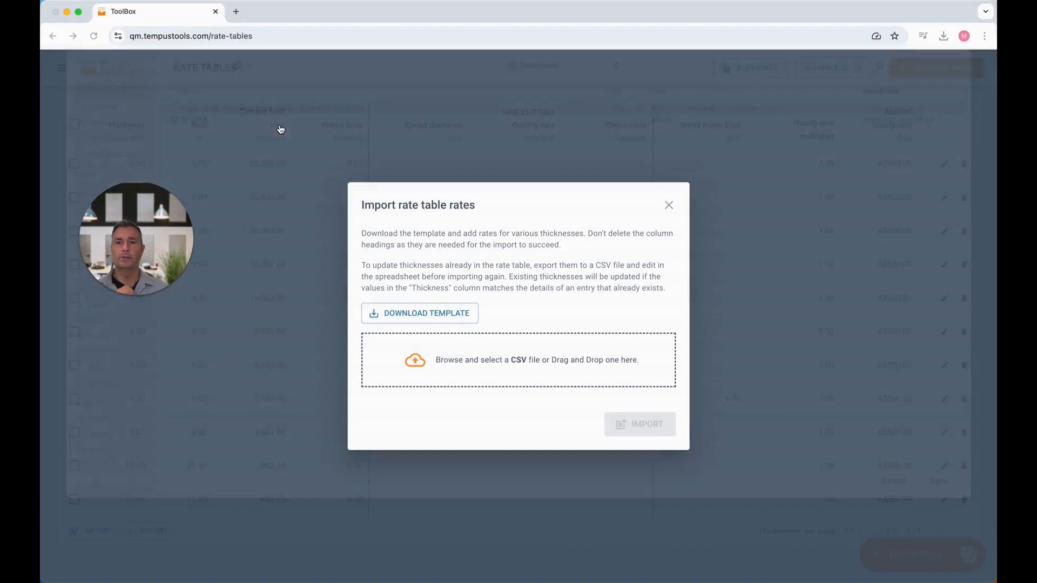
left_click(644, 424)
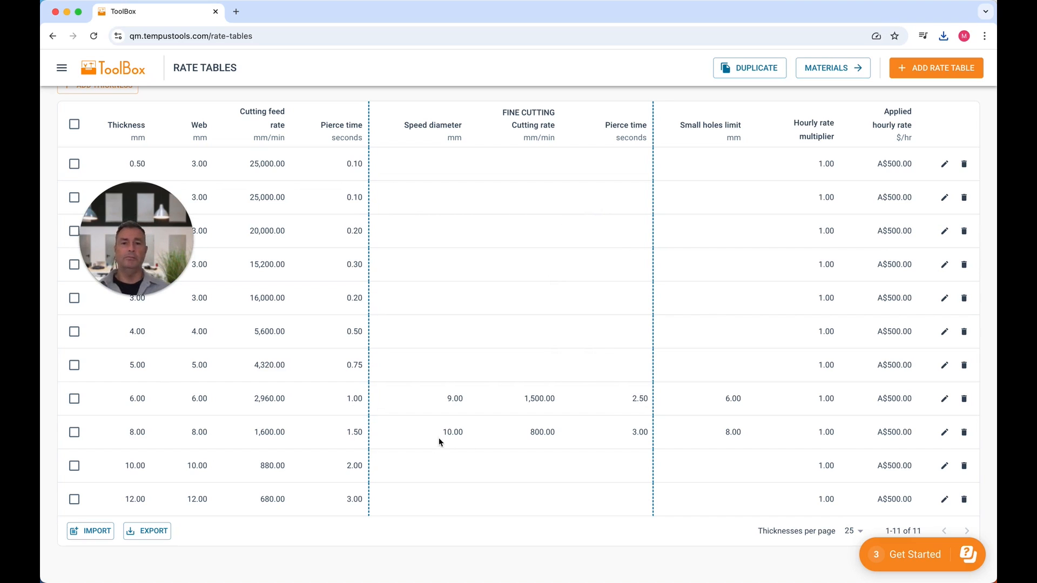
Check the imported fine cutting and small holes limit values in the 8 mm thickness row
left_click_drag(444, 432, 780, 435)
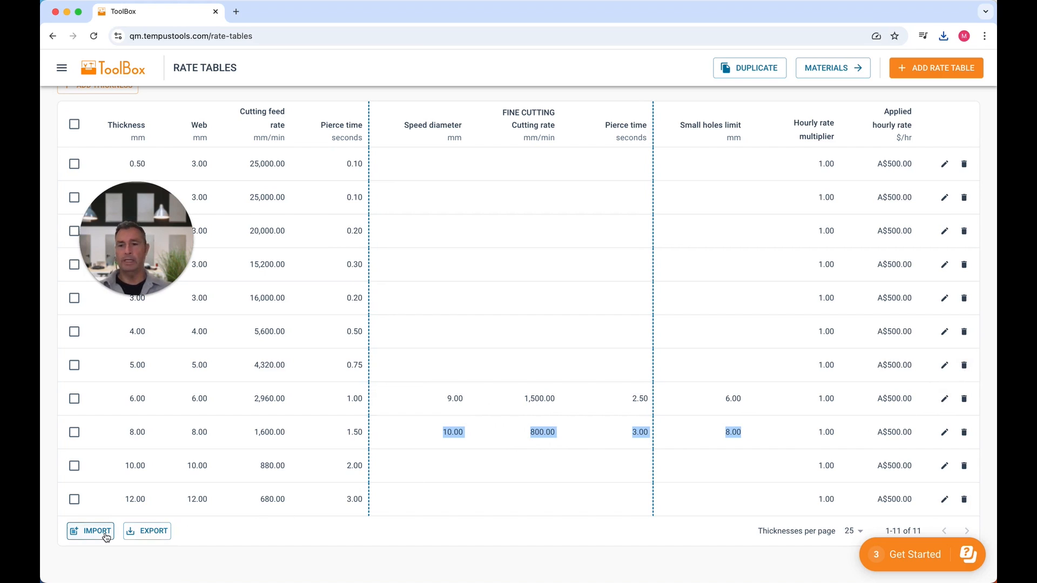
scroll(115, 539, "up", 3)
scroll(141, 458, "up", 1)
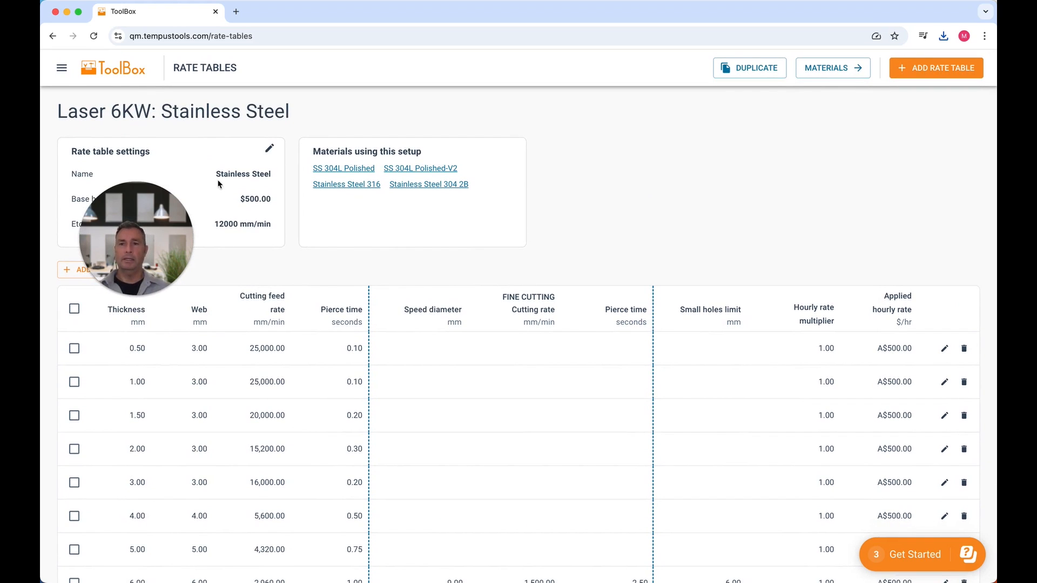
Return to the quotes dashboard and create a new quote
left_click(90, 71)
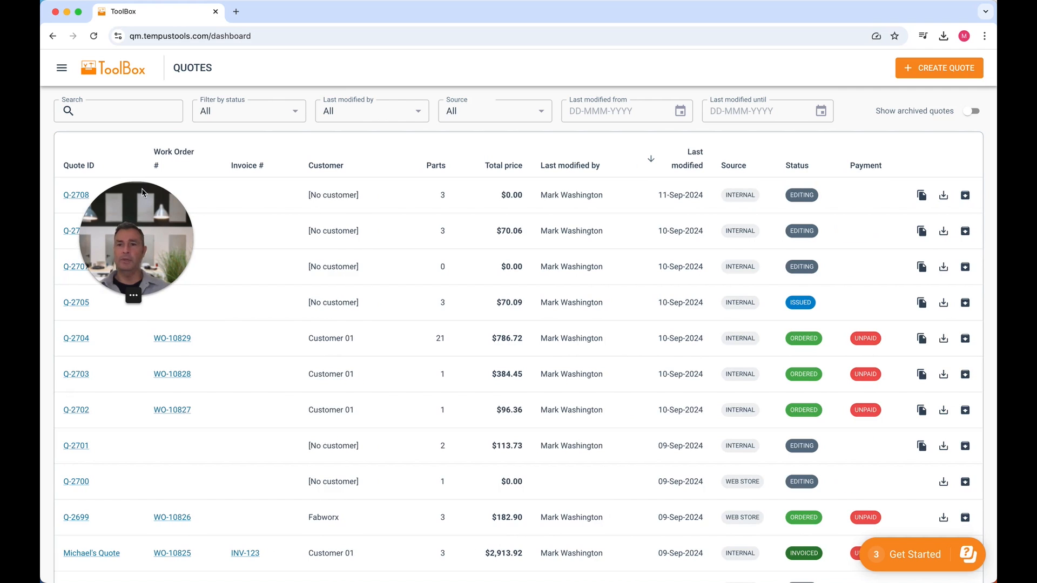
left_click_drag(137, 189, 135, 460)
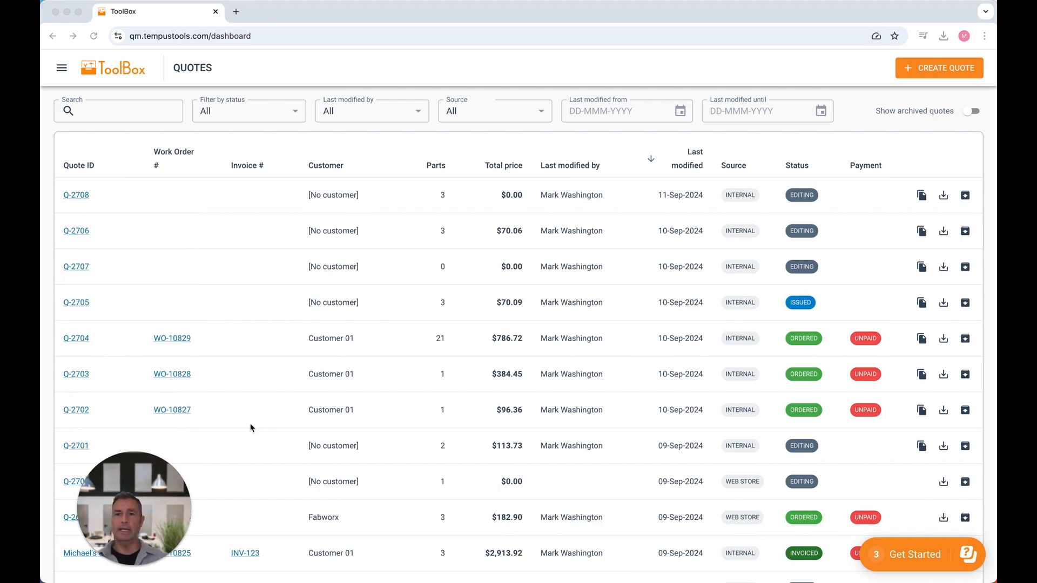
left_click(946, 68)
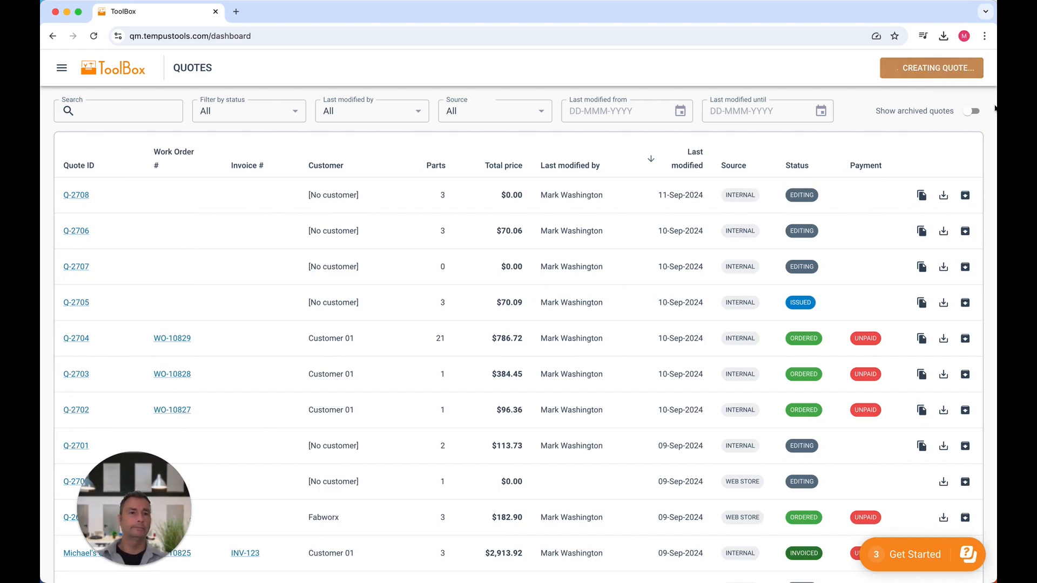
Arrange the browser and the Finder Downloads window side by side and open the DXF part upload dialog for the new quote
left_click_drag(993, 108, 835, 97)
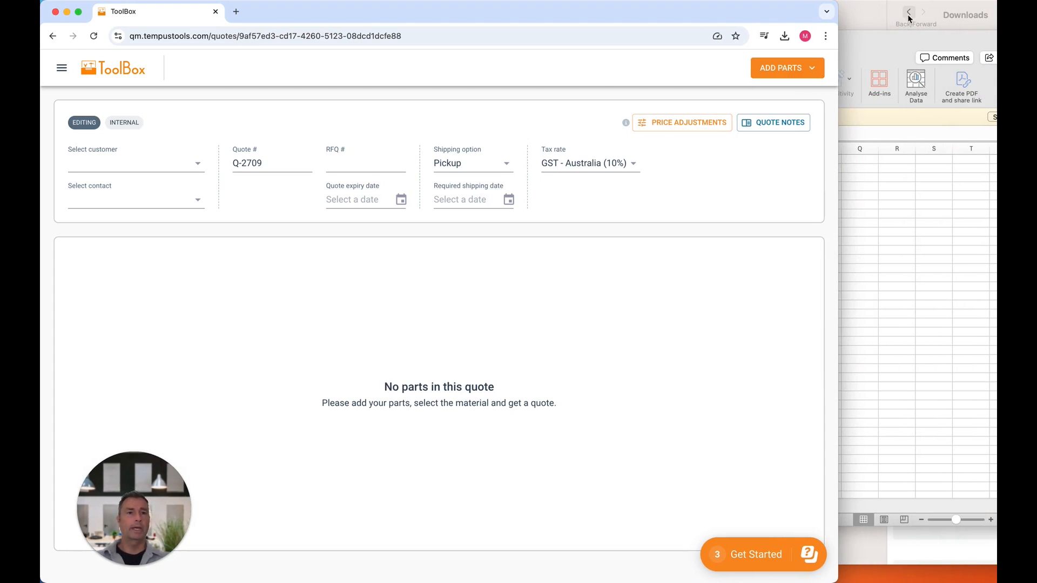
left_click(951, 7)
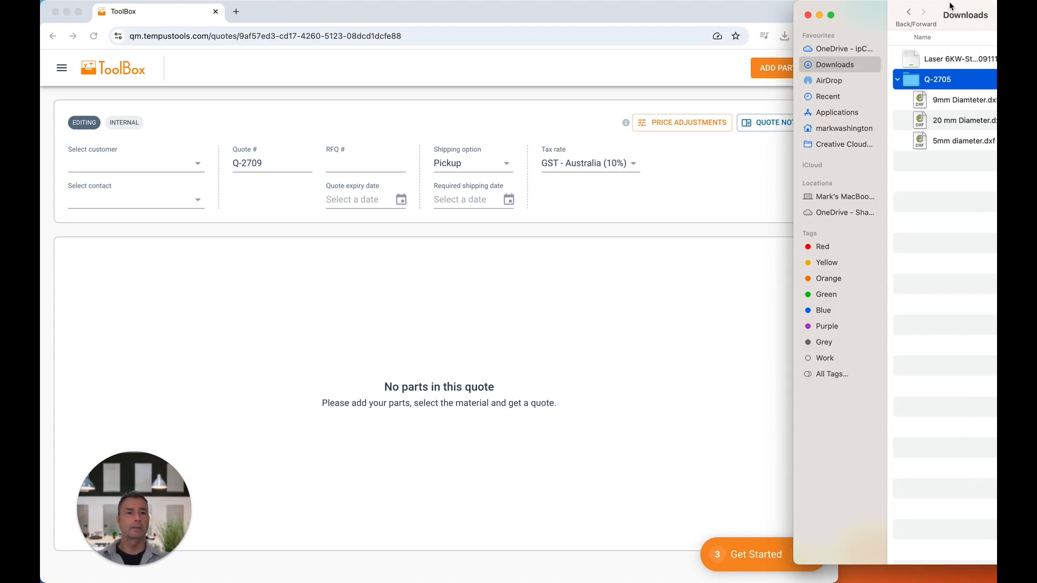
left_click(745, 136)
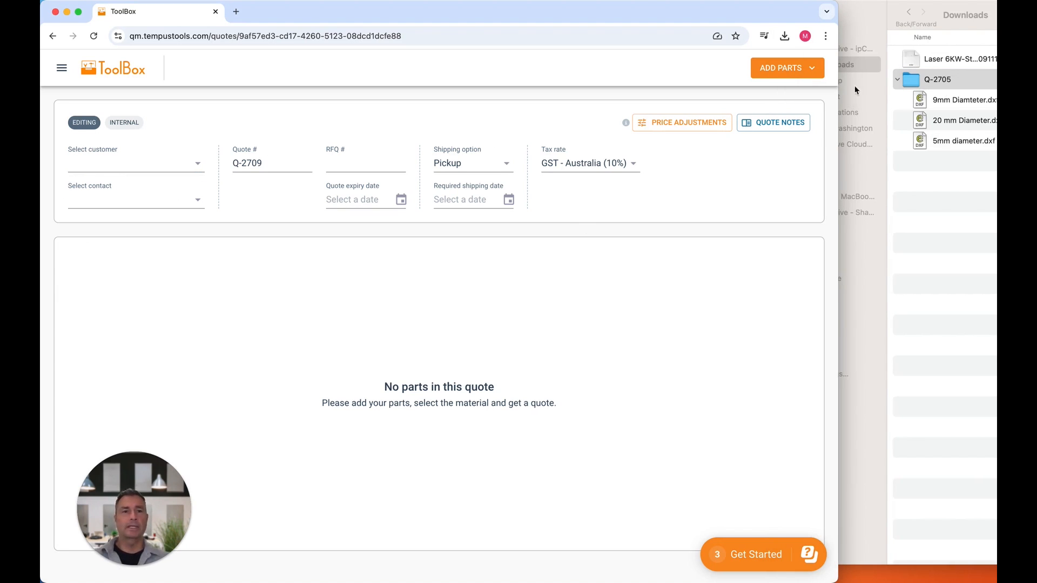
left_click(791, 69)
left_click(762, 93)
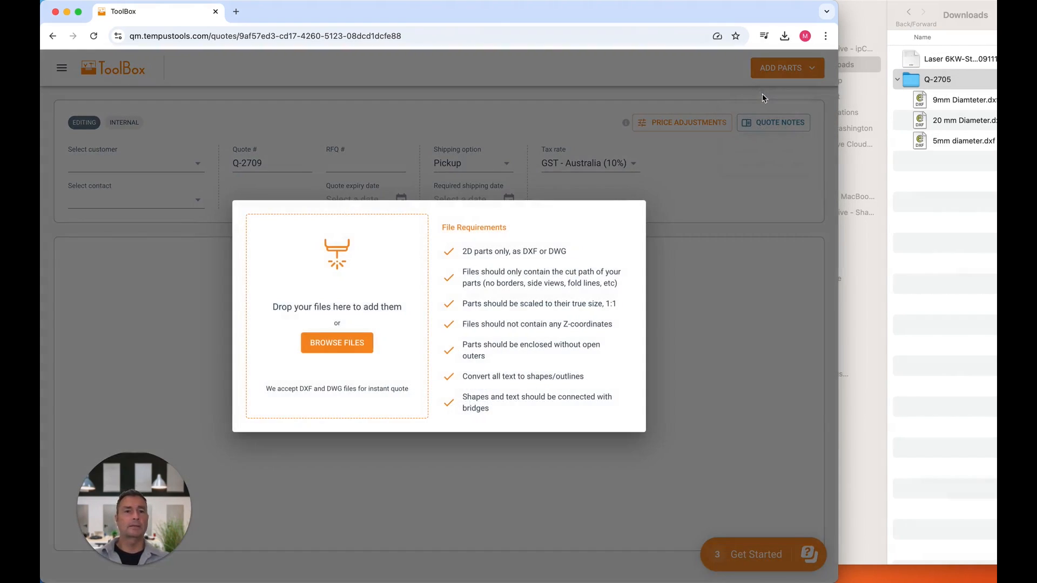
Upload 9mm Diamteter.dxf, 20 mm Diameter.dxf and 5mm diameter.dxf from the Q-2705 folder to the quote, and widen the browser window again
left_click(954, 106)
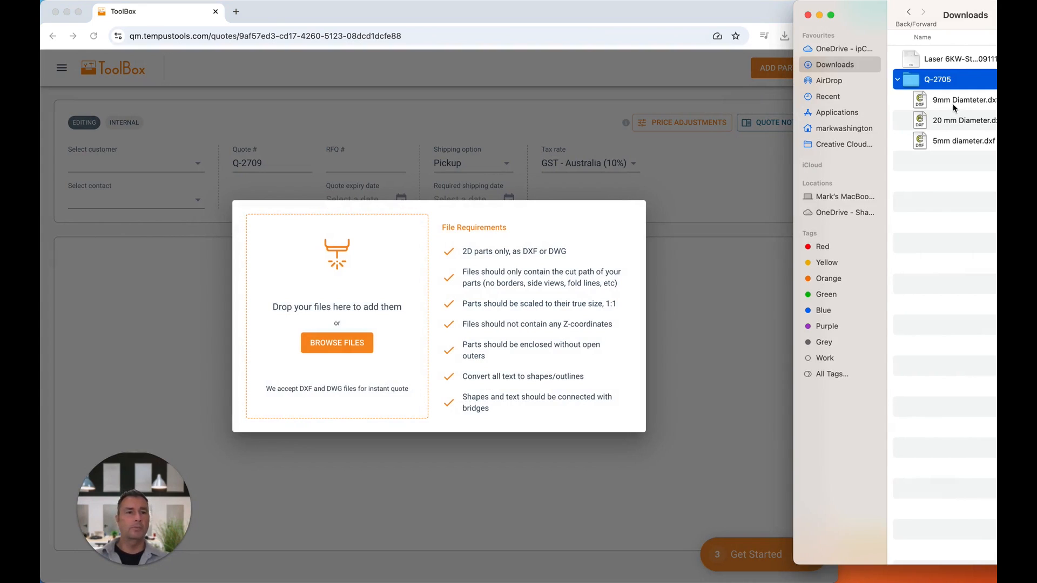
left_click(952, 144, "shift")
left_click_drag(952, 145, 356, 340)
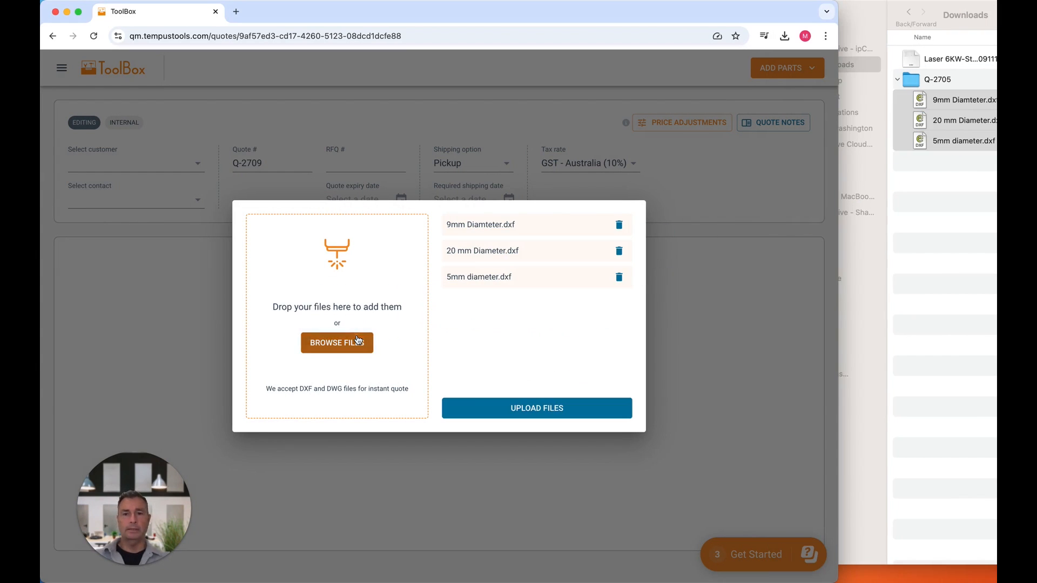
left_click(518, 408)
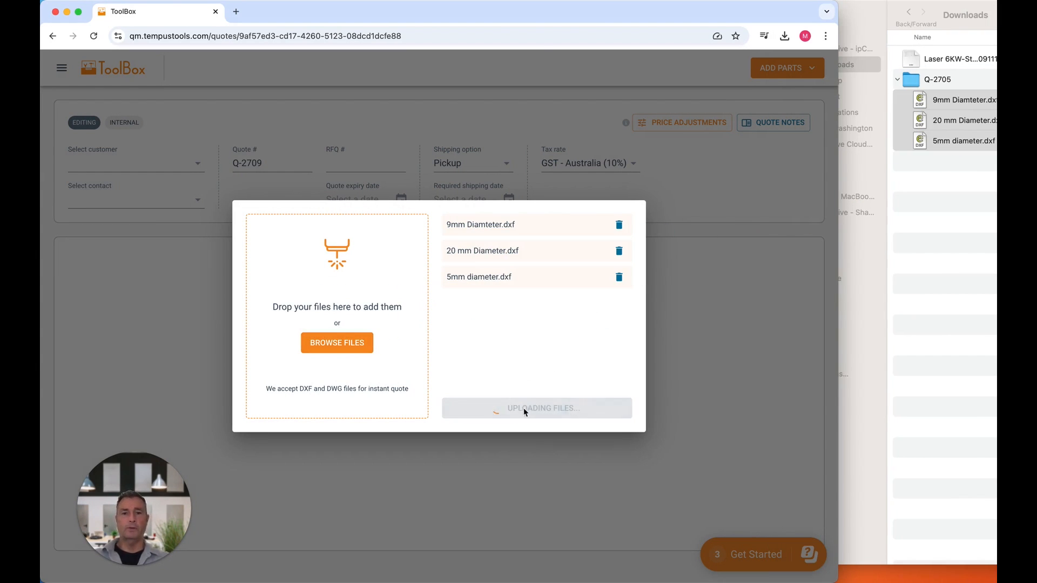
double_click(550, 11)
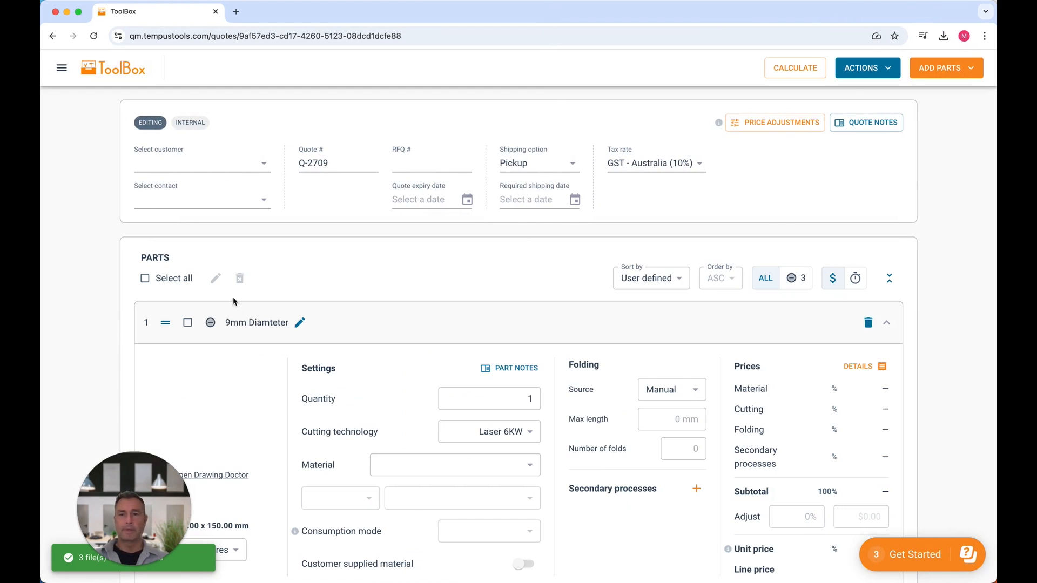
Bulk edit all parts in the quote to Stainless Steel 316 with a thickness of 6.00 mm and save the changes
left_click(145, 278)
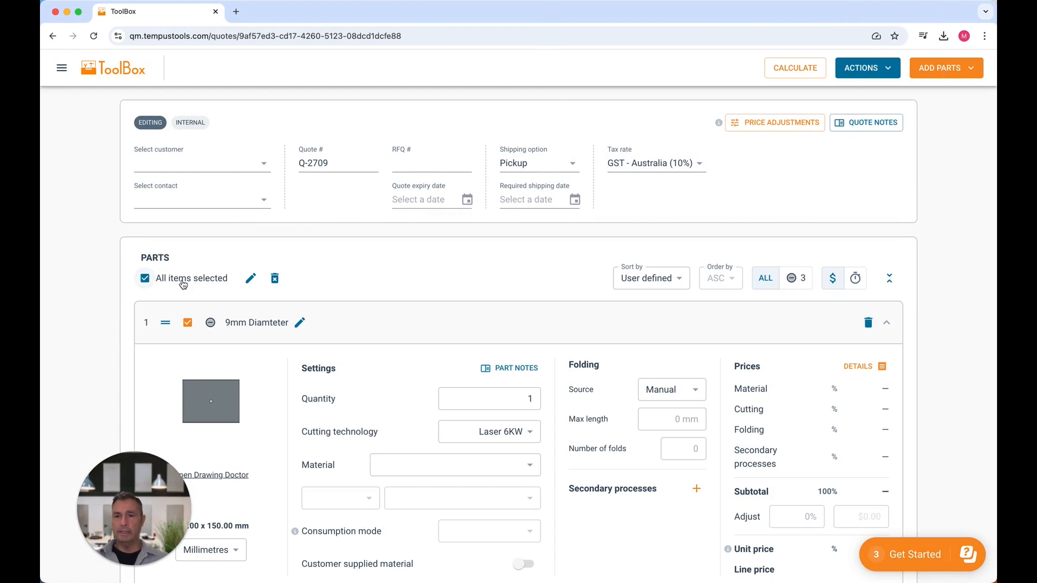
left_click(250, 278)
left_click(534, 270)
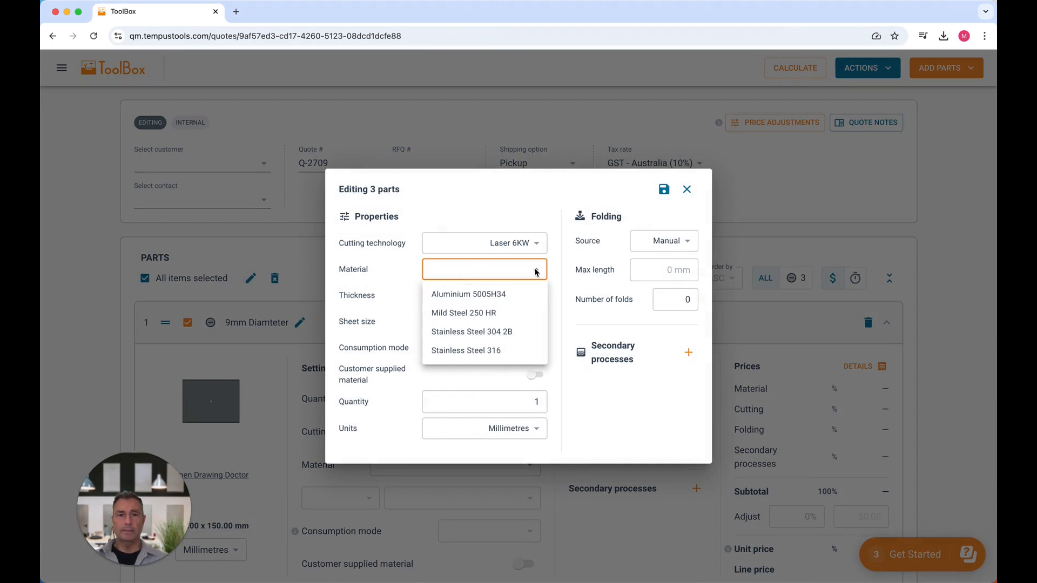
left_click(492, 348)
left_click(537, 296)
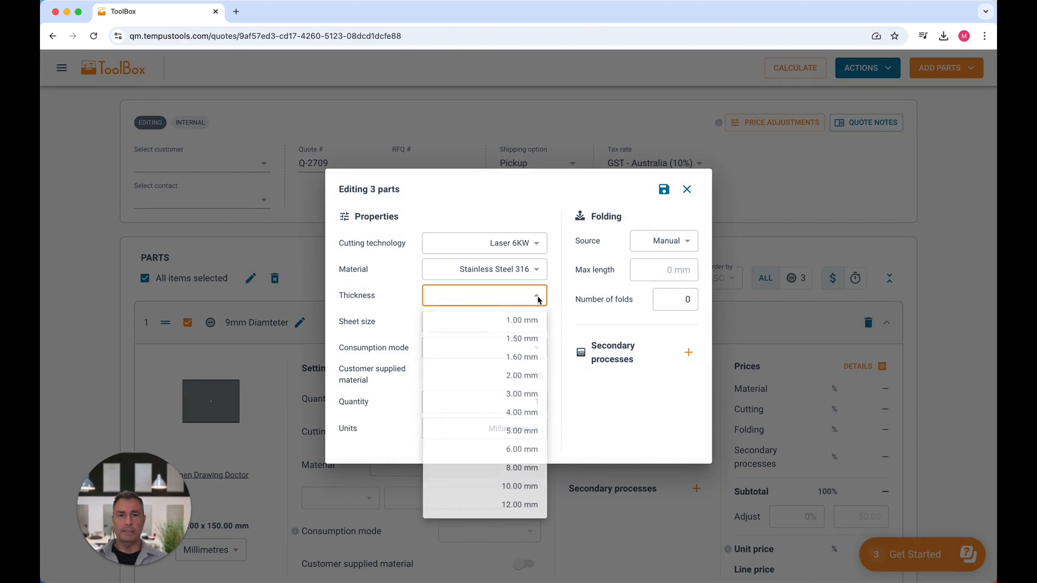
left_click(522, 451)
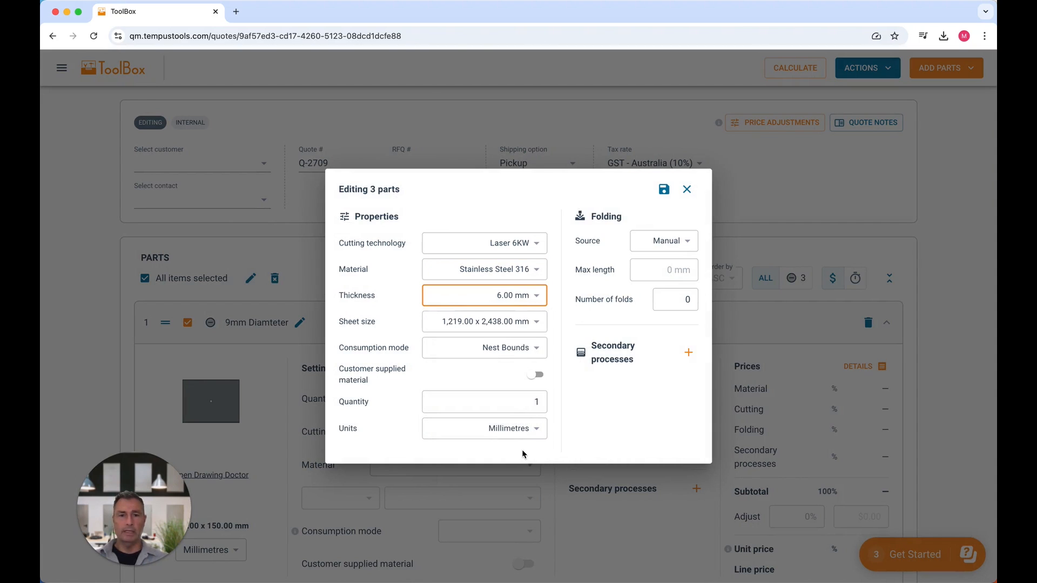
left_click(664, 192)
Check the hole's dimensions in the 9mm Diamteter part using Drawing Doctor, and return to the quote
scroll(741, 169, "down", 2)
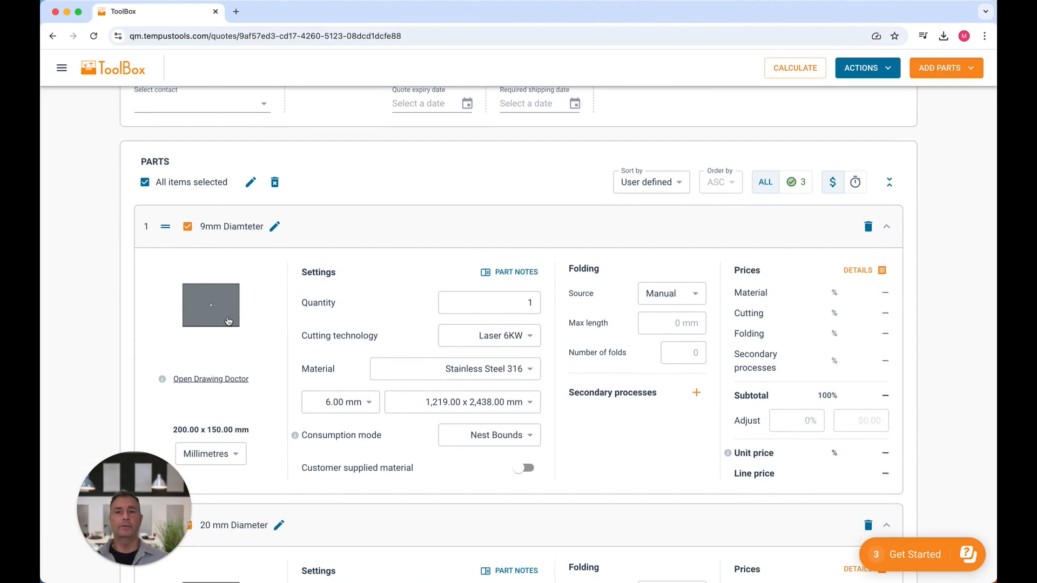
left_click(206, 380)
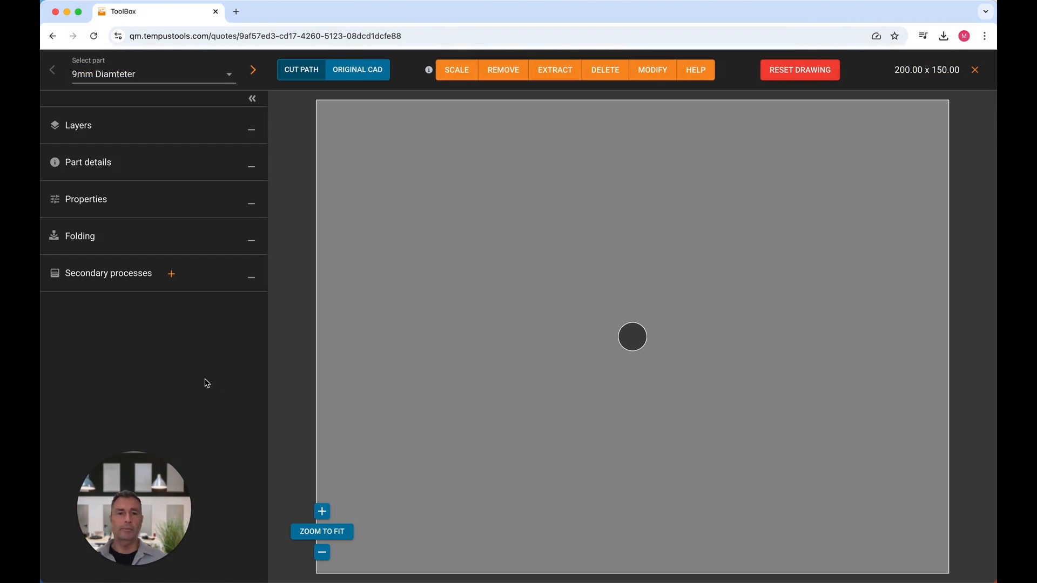
left_click(634, 328)
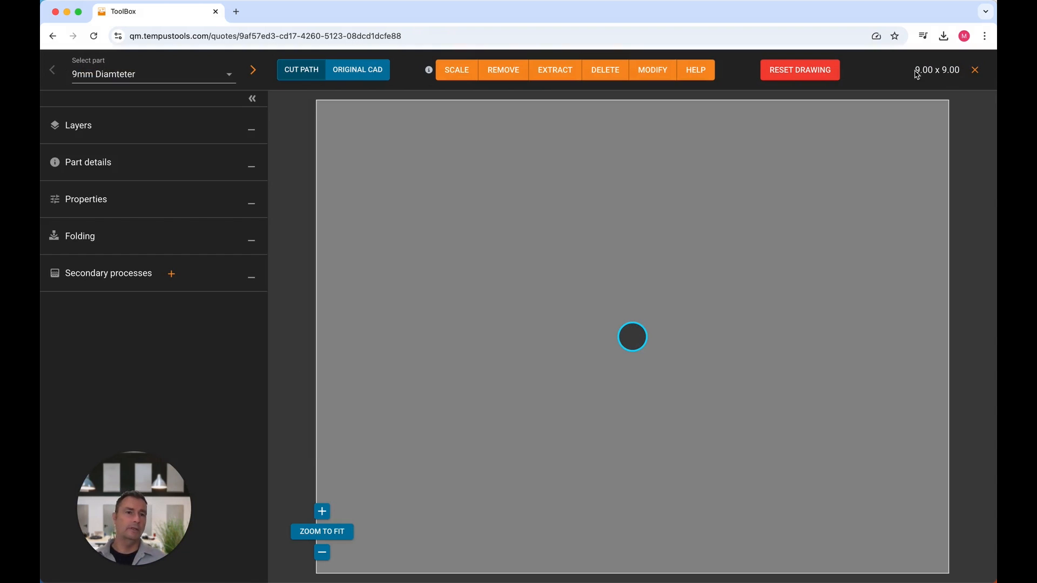
left_click_drag(917, 71, 956, 69)
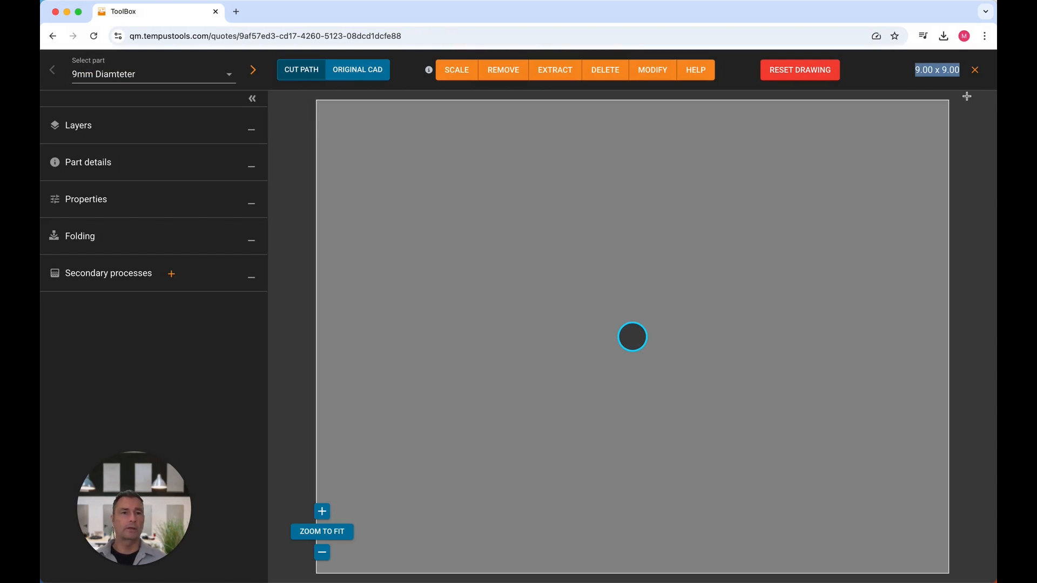
left_click(976, 71)
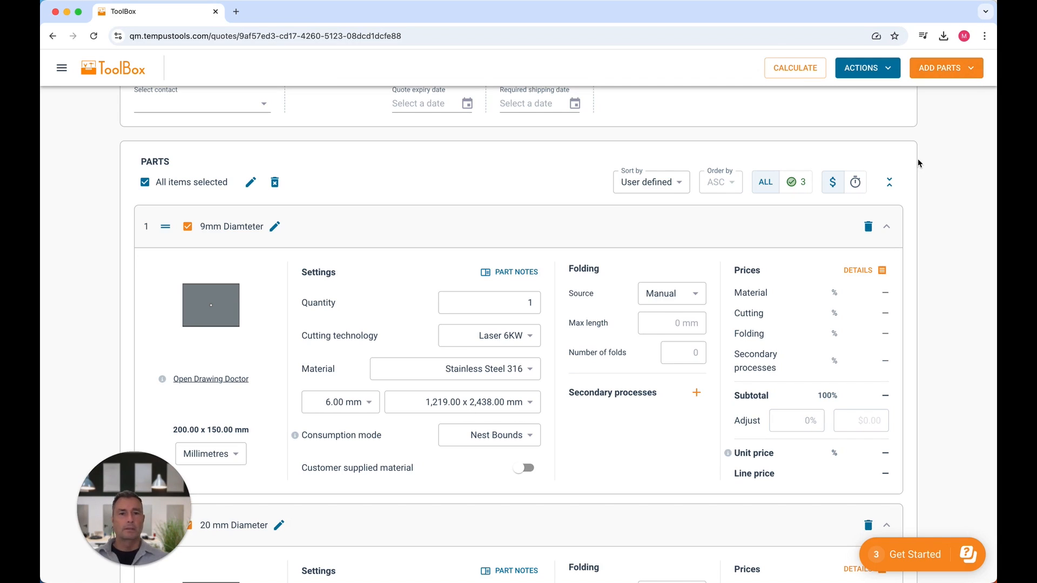
Calculate the quote's prices and deselect all parts
left_click(795, 67)
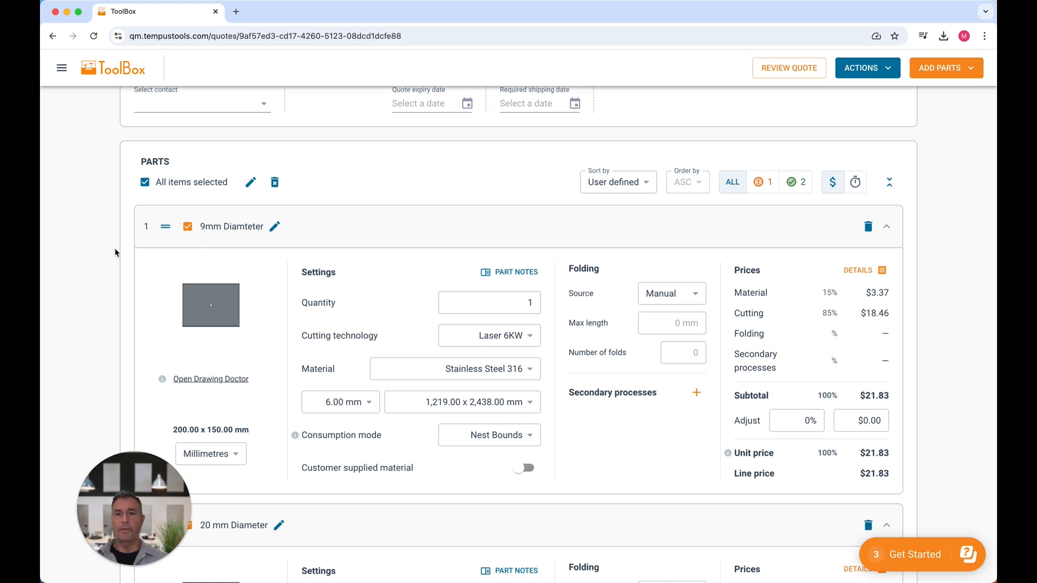
left_click(144, 182)
left_click(145, 183)
left_click(145, 183)
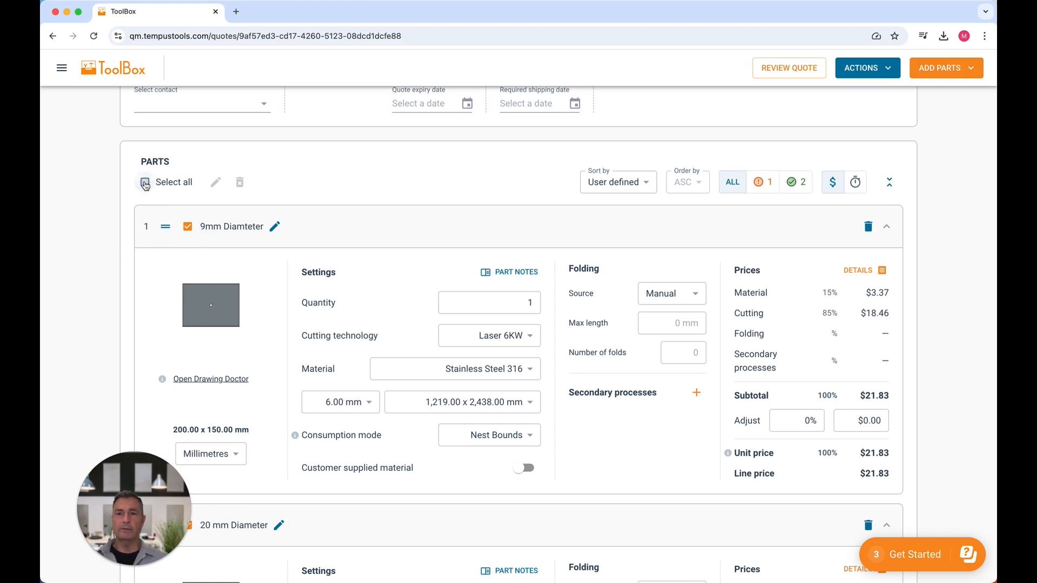
Examine the cutting time and cutting feed rate in the price details of the 9mm Diamteter part
left_click(881, 271)
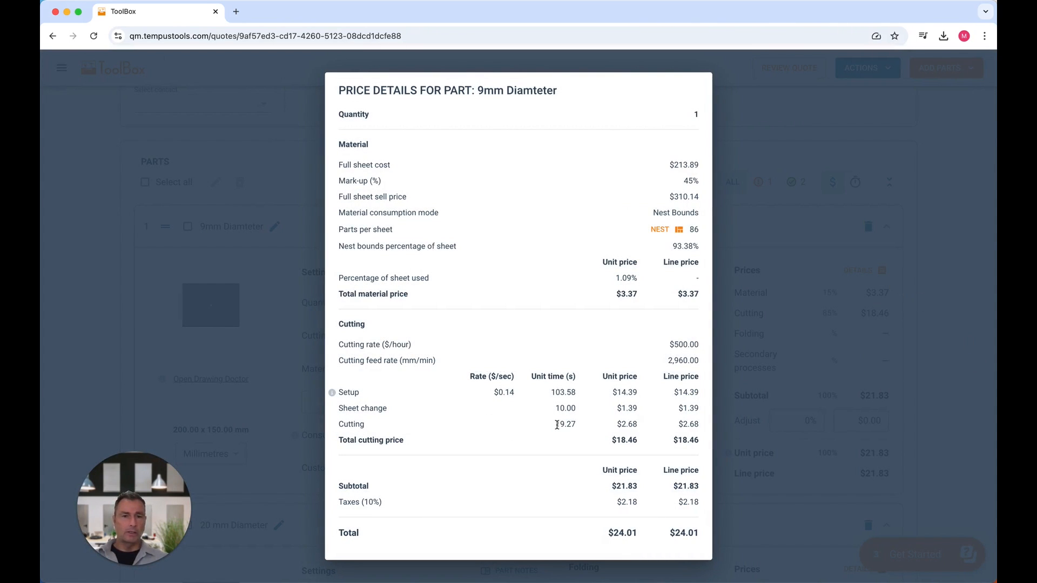
left_click_drag(556, 425, 578, 429)
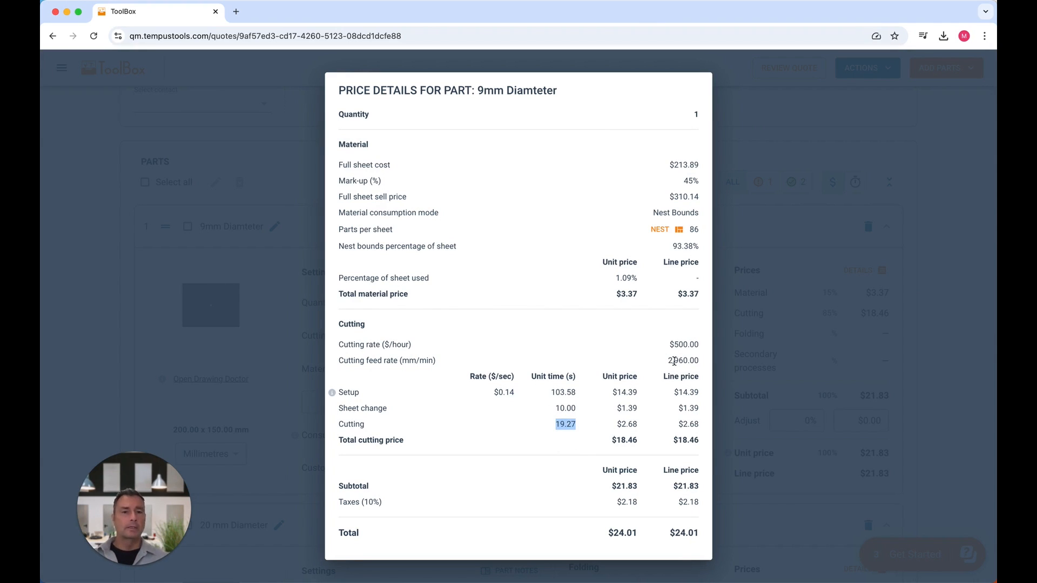
left_click_drag(669, 361, 699, 363)
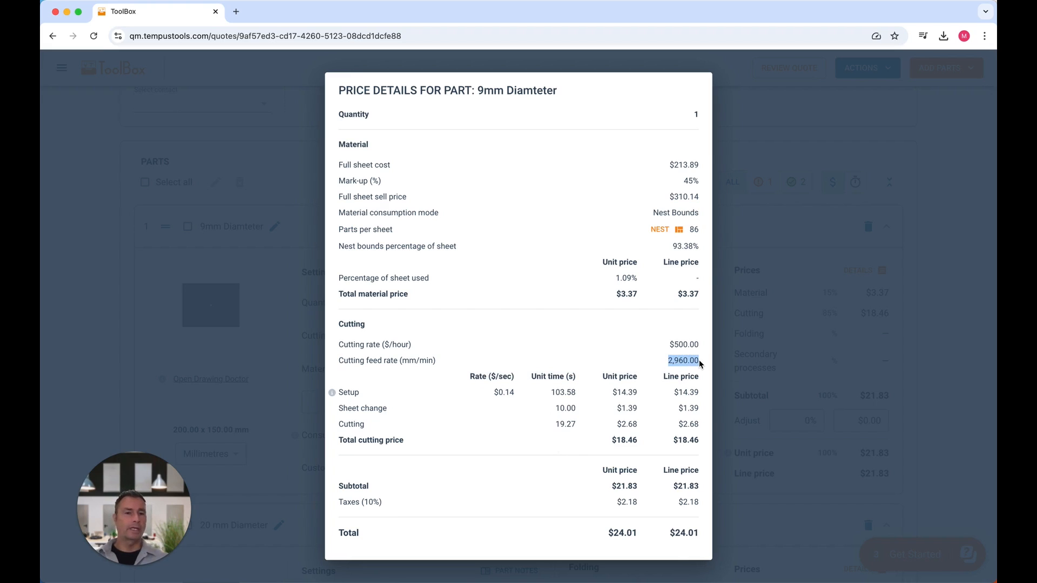
left_click(668, 361)
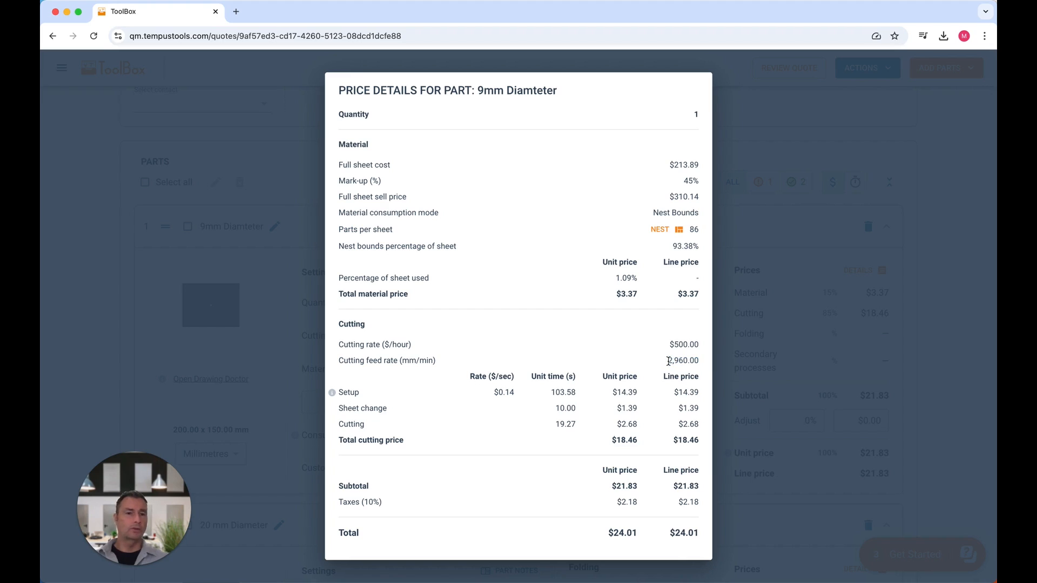
left_click_drag(669, 361, 708, 361)
left_click_drag(556, 423, 574, 424)
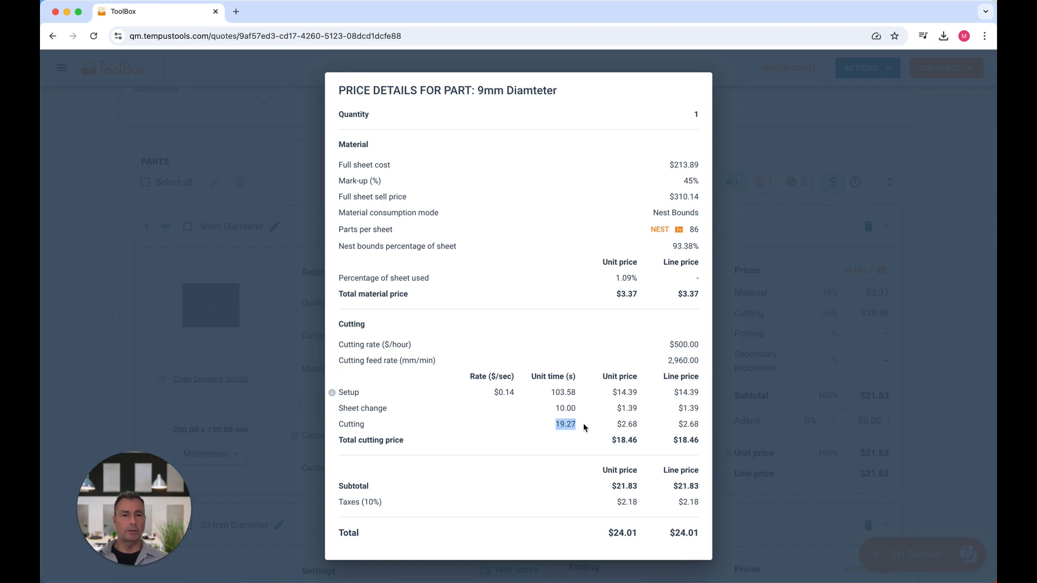
left_click(949, 220)
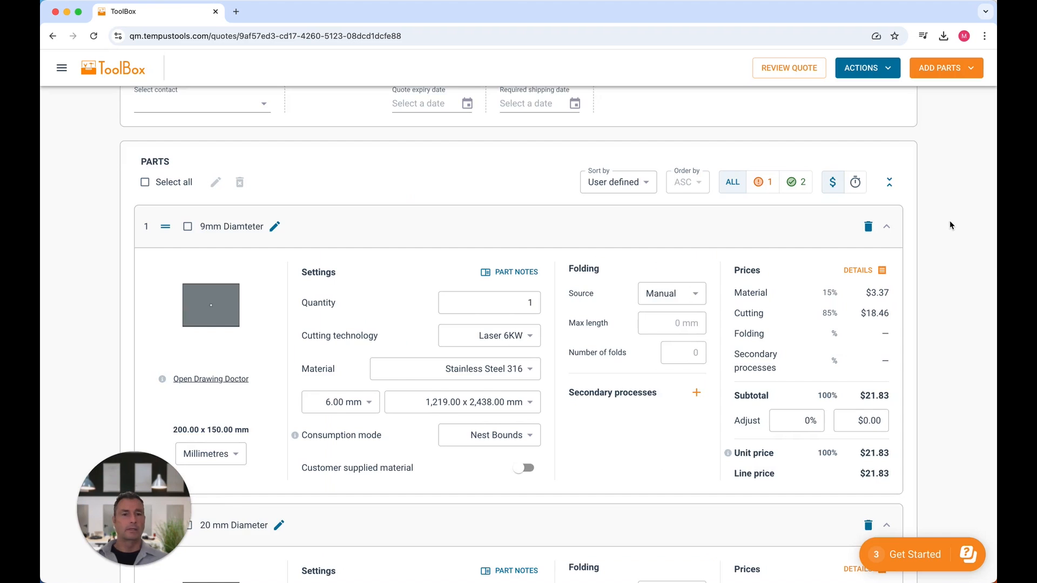
Examine the cutting time and cutting feed rate in the price details of the 20 mm Diameter part
scroll(951, 223, "down", 5)
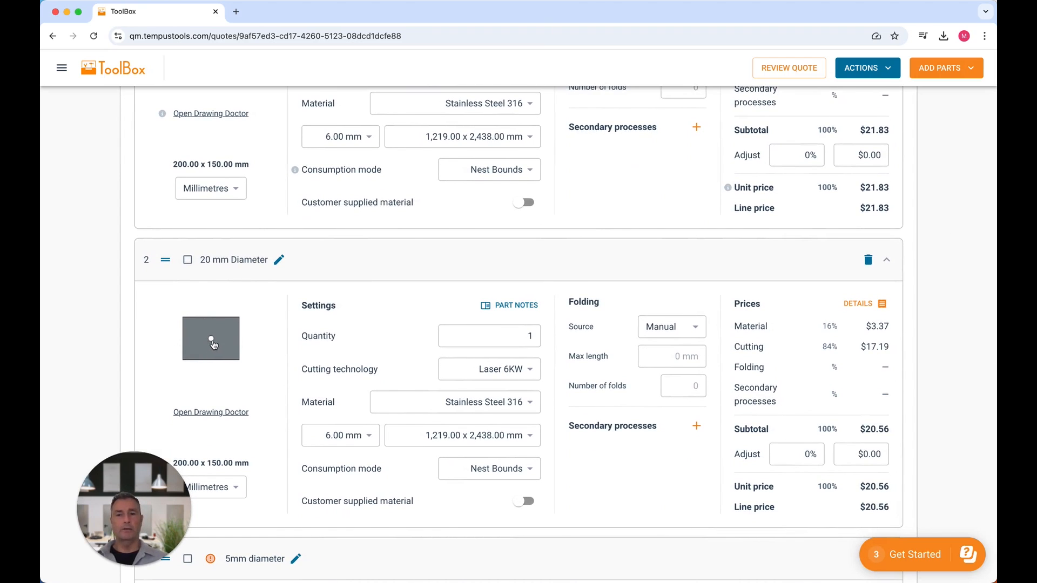
left_click(882, 303)
left_click_drag(555, 425, 578, 428)
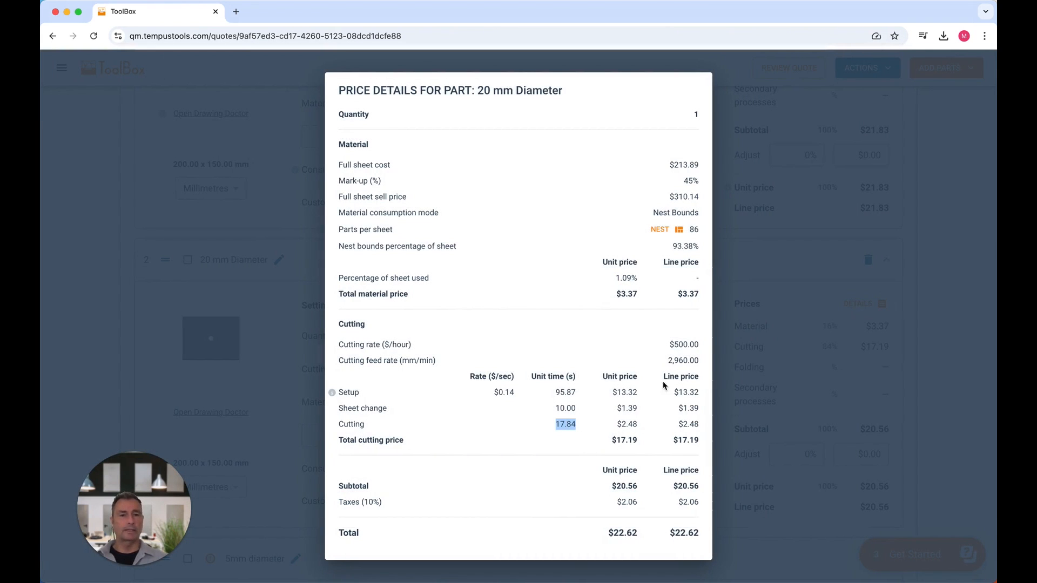
left_click_drag(668, 360, 698, 361)
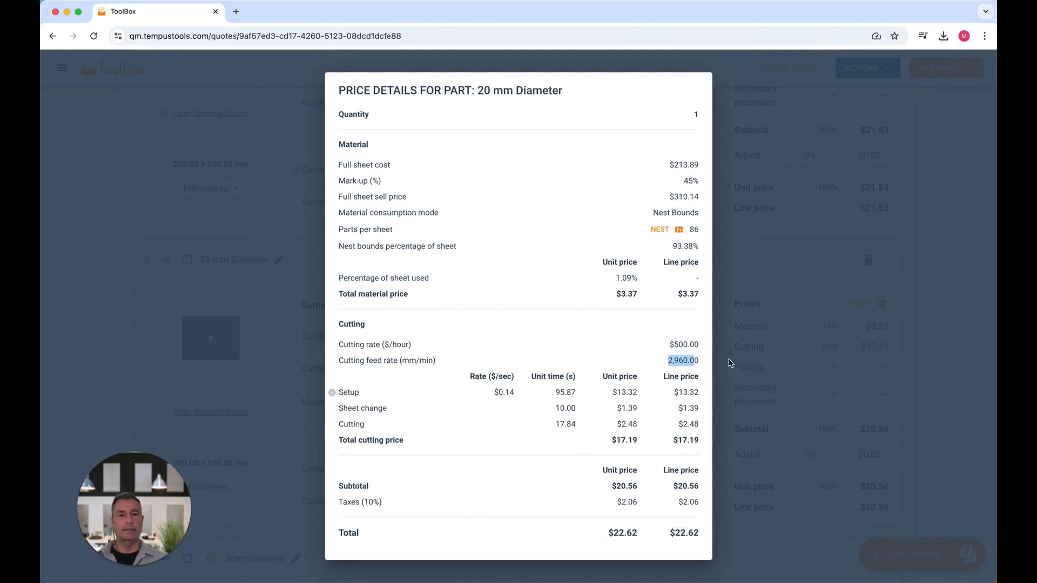
left_click(964, 342)
Read the warning attached to the 5mm diameter part
scroll(963, 342, "down", 8)
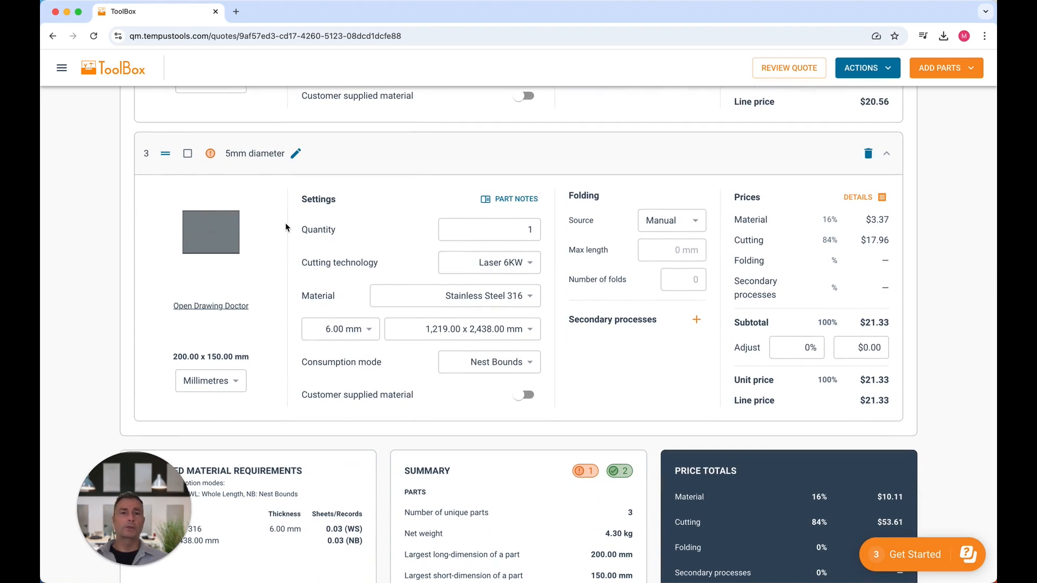
scroll(285, 223, "up", 1)
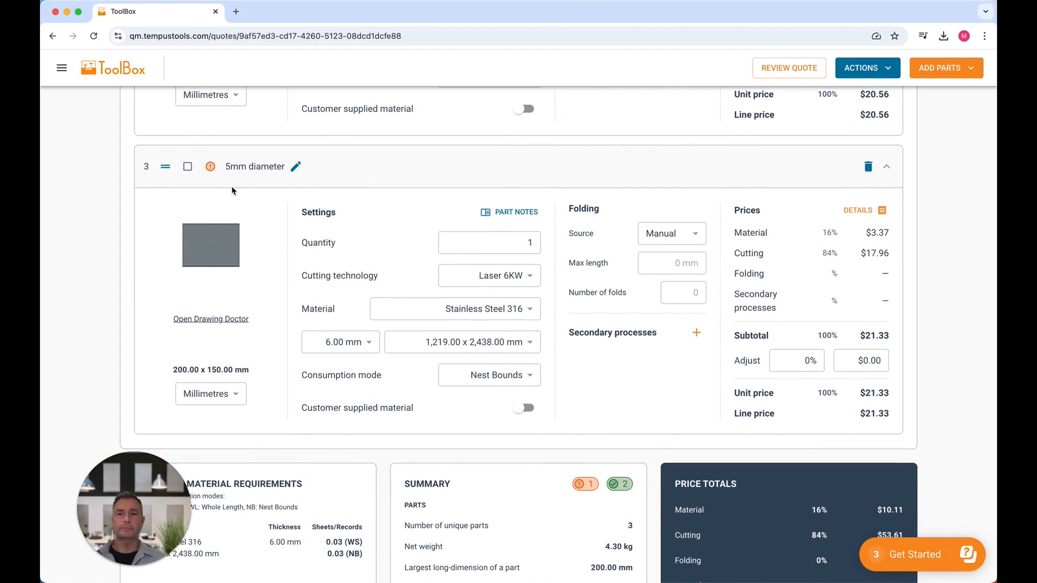
mouse_move(212, 172)
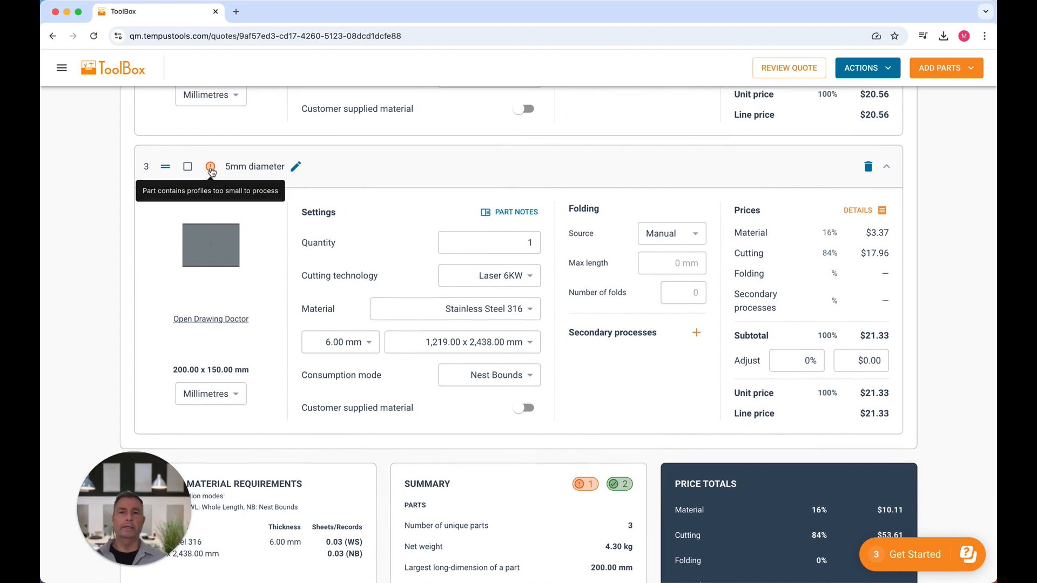